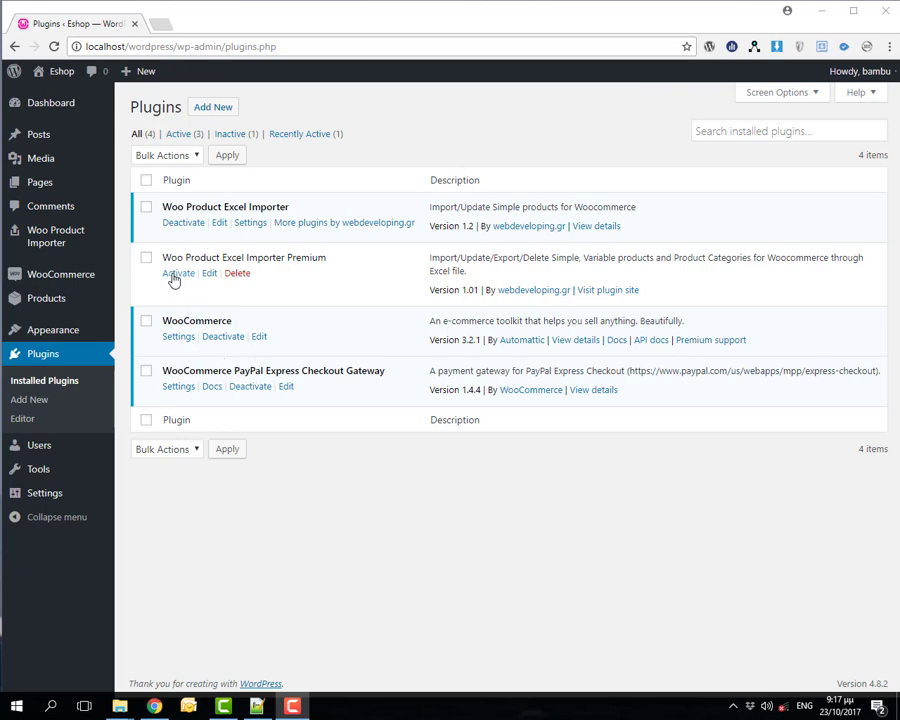
Activate Woo Product Excel Importer Premium in place of the free importer plugin
click(176, 274)
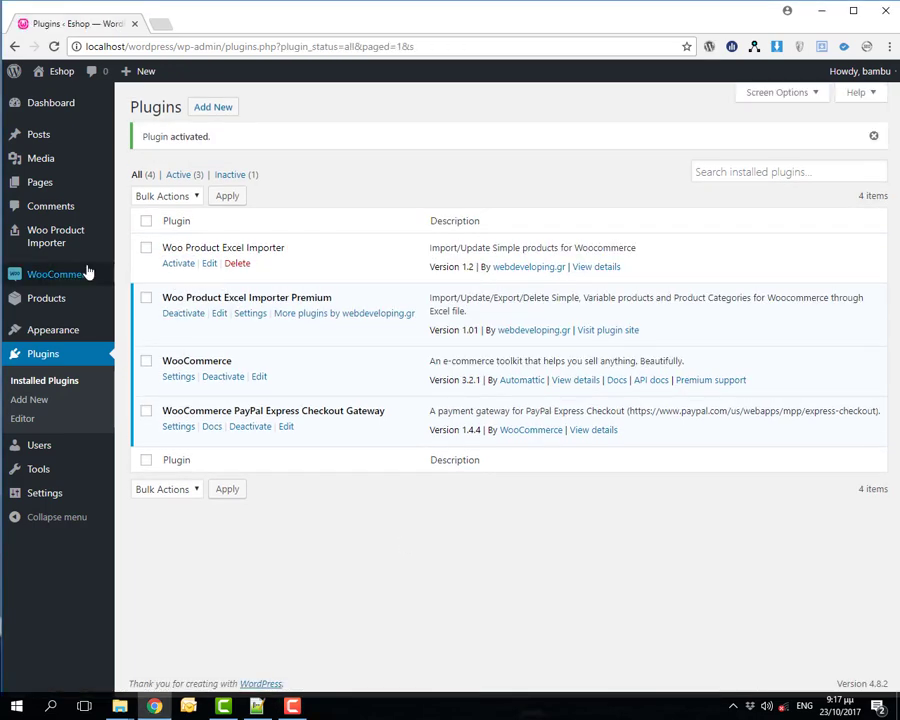
mouse_move(53, 284)
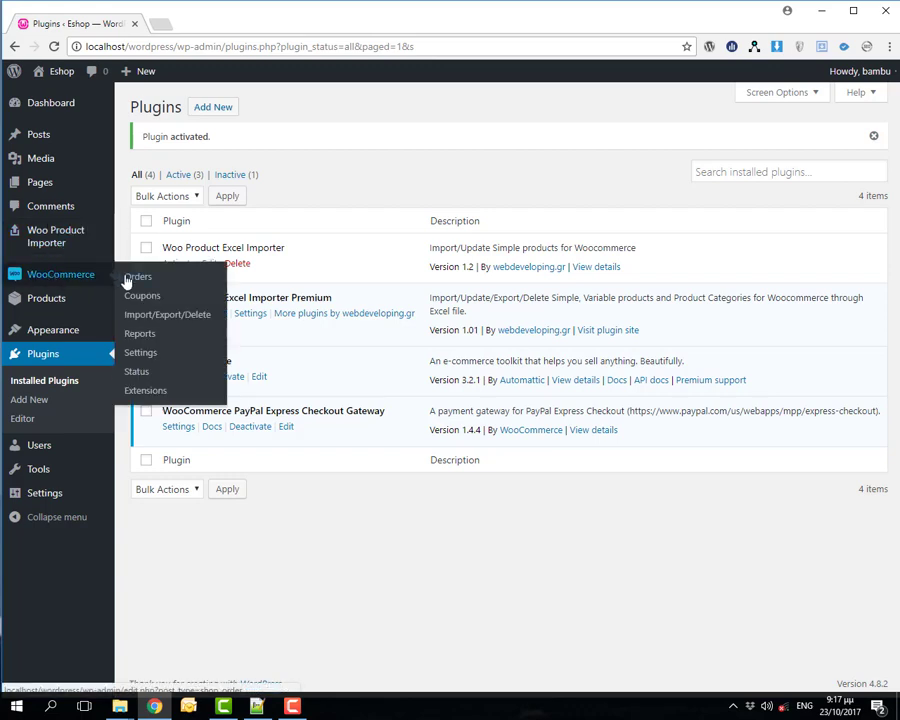
mouse_move(115, 305)
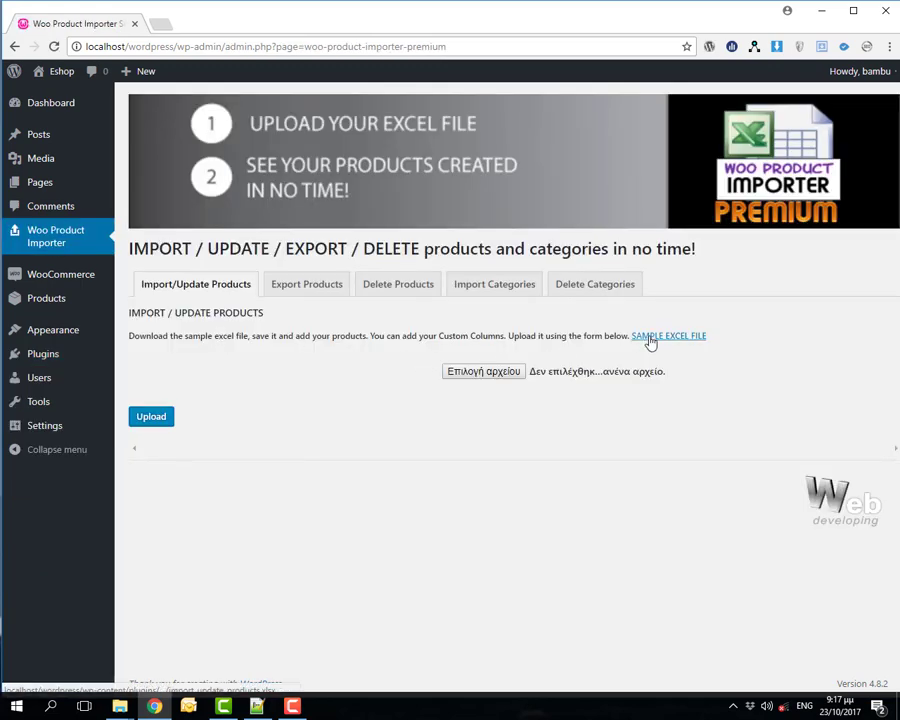
Download the sample import_update_products.xlsx file and open it
drag(152, 336, 600, 336)
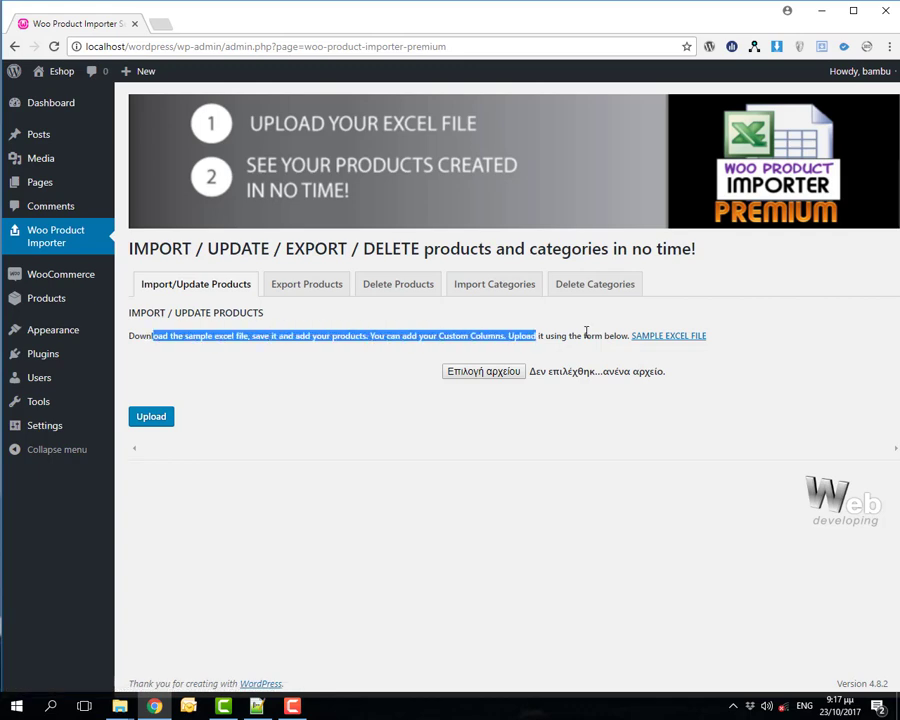
click(625, 440)
click(652, 338)
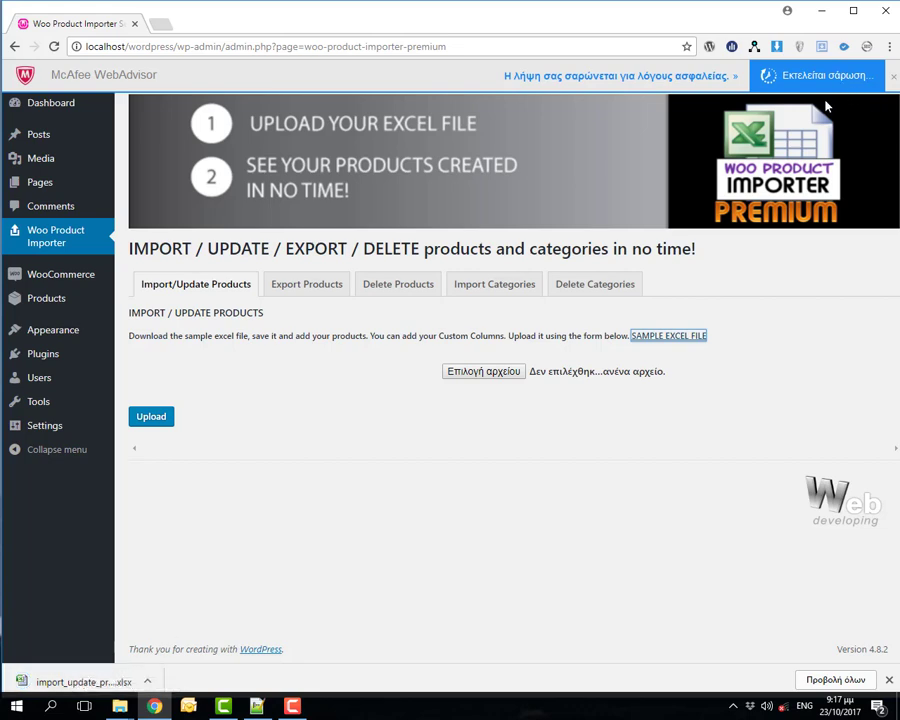
click(80, 682)
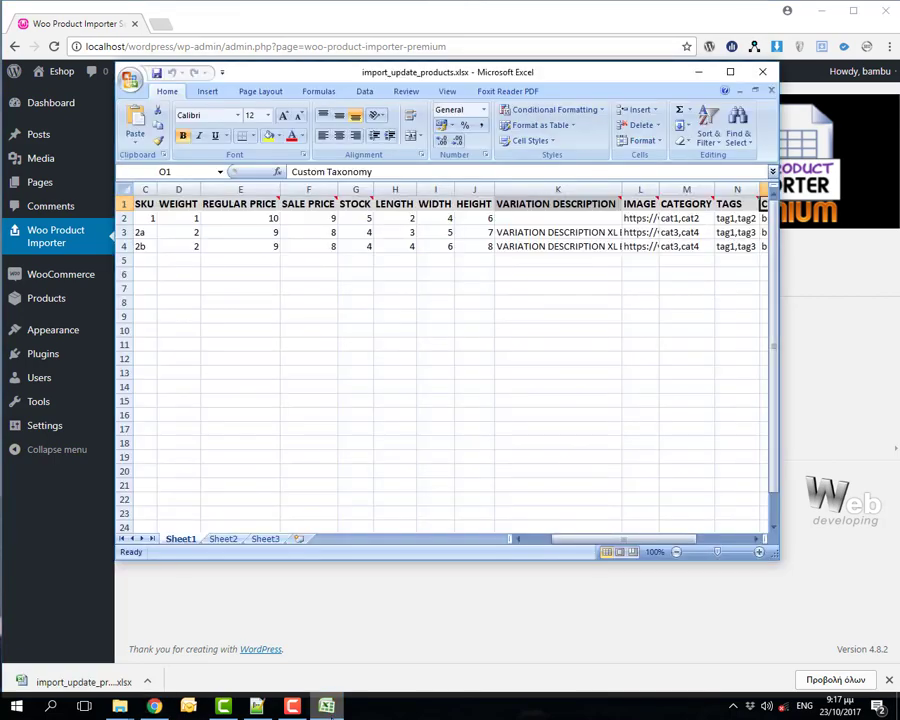
Maximize Excel and inspect the first product's title, description, variation description and image URL
click(731, 73)
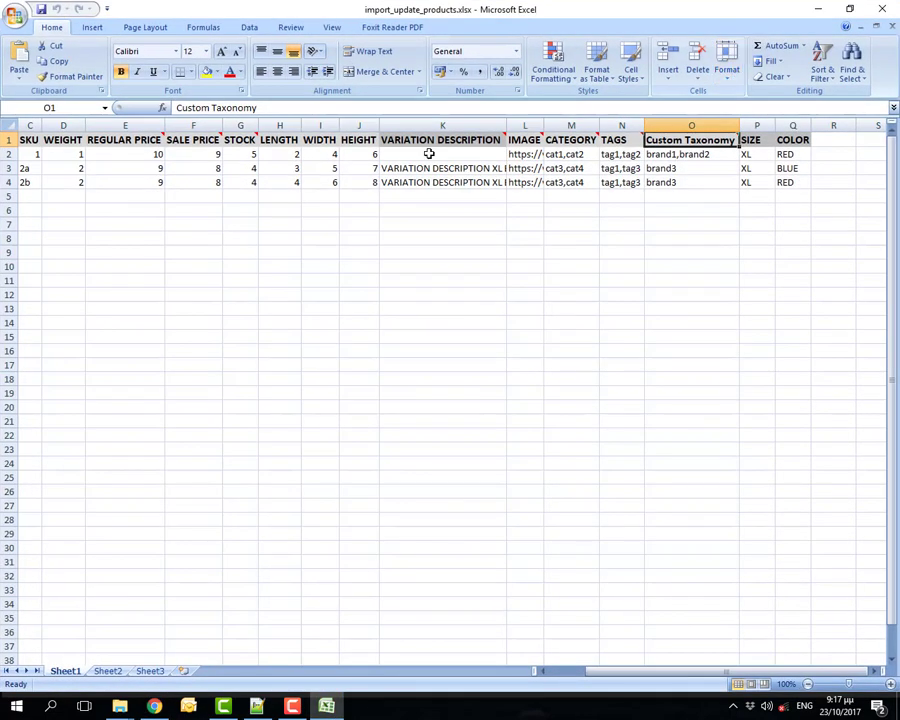
click(30, 155)
key(Left)
key(Left)
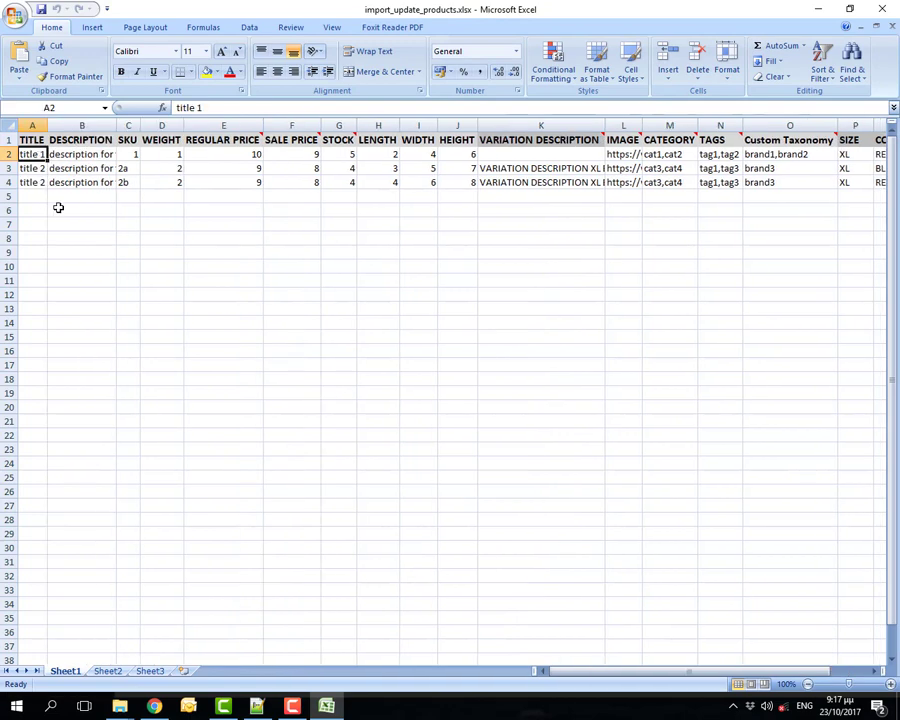
key(Right)
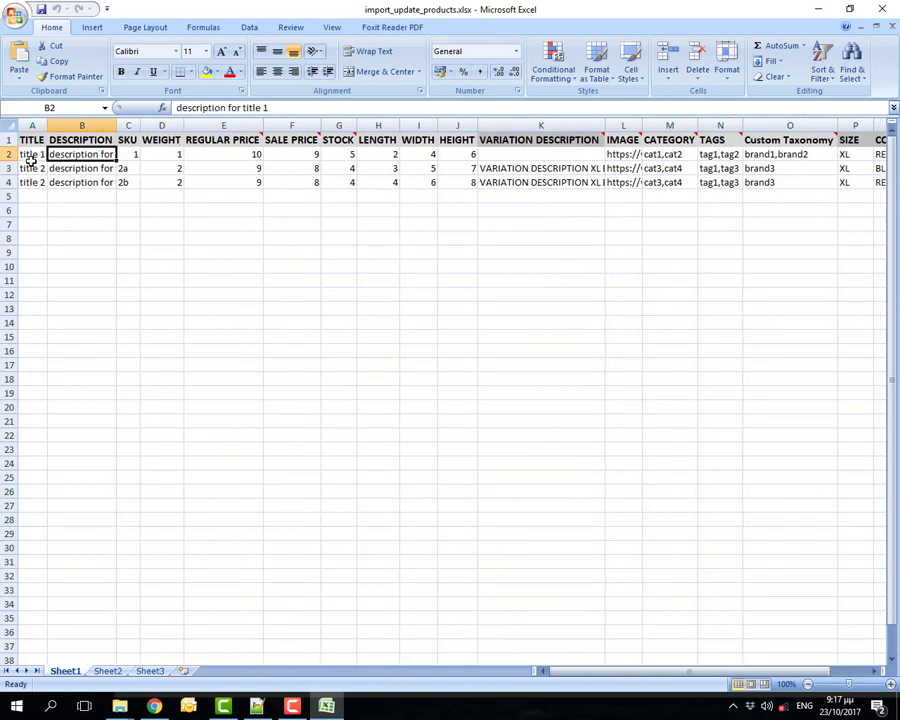
key(Right)
key(Right)
key(Right)
key(Right)
click(570, 154)
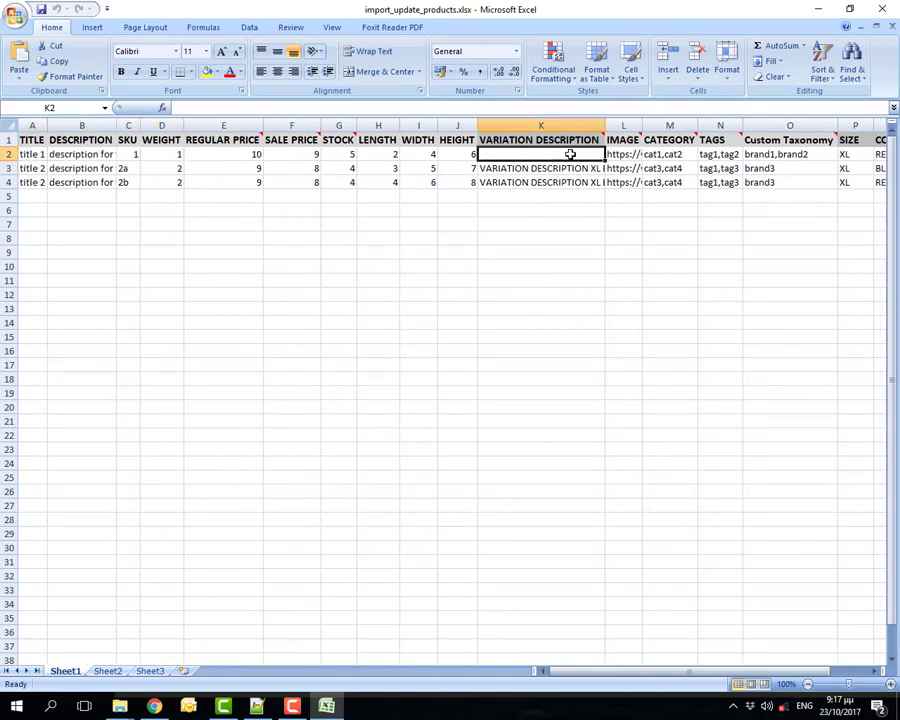
click(625, 152)
key(Right)
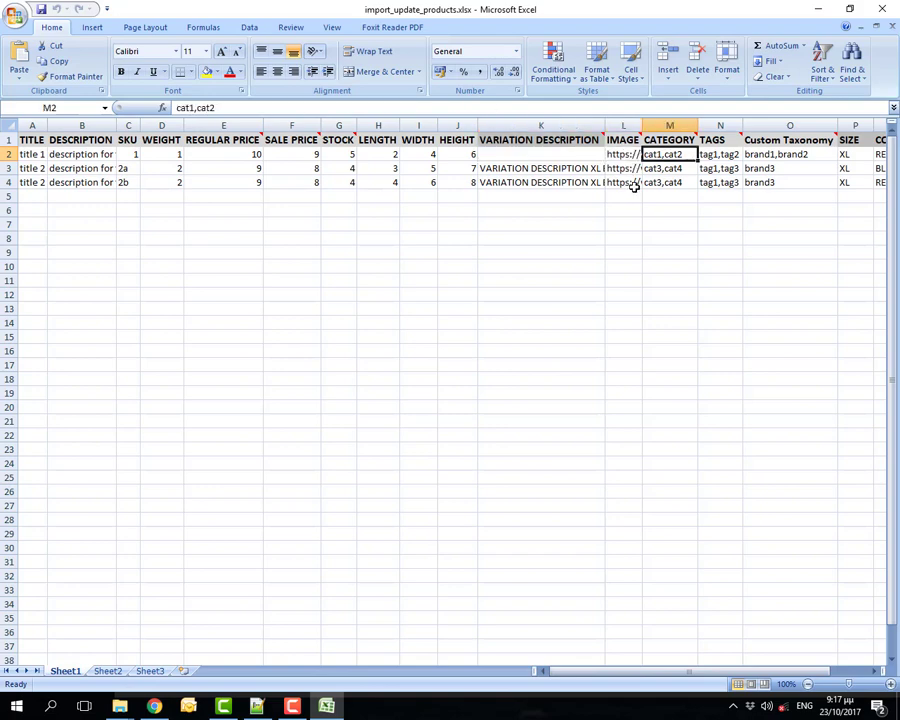
key(Right)
key(Right)
key(Right)
key(Right)
key(Right)
Check the SIZE and COLOR columns and the third product's row, then close Excel
key(Left)
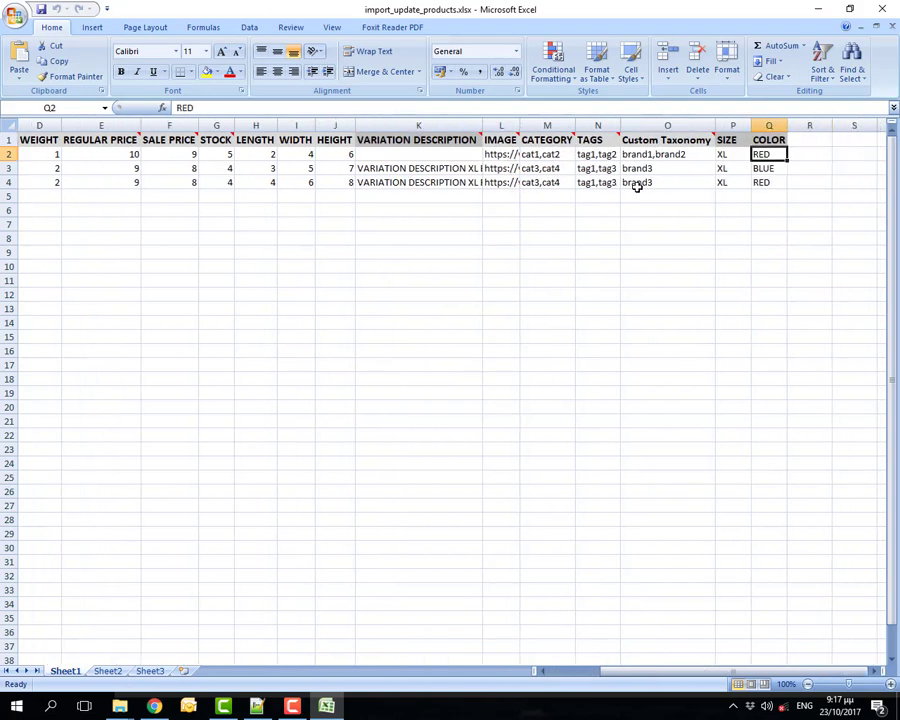
key(Left)
key(Up)
key(Down)
key(Down)
key(Down)
key(Left)
key(Left)
key(Left)
key(Left)
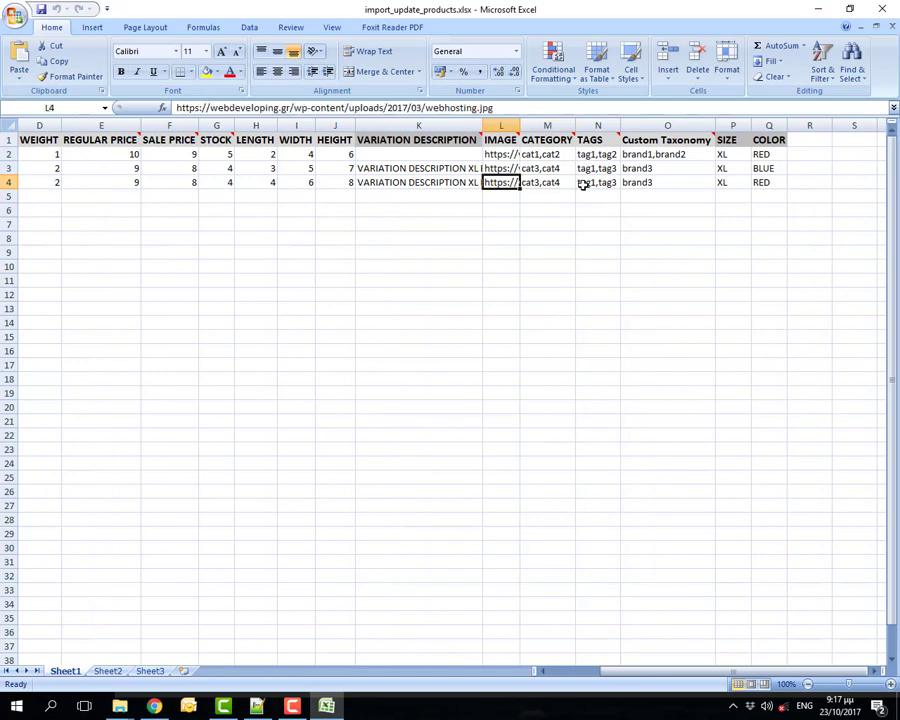
key(Home)
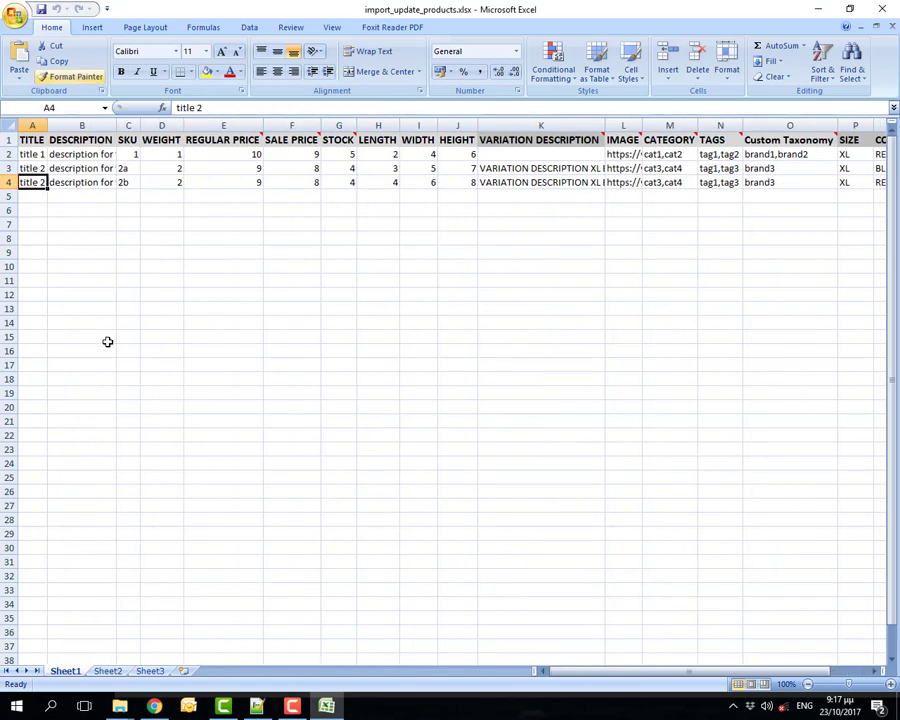
click(882, 10)
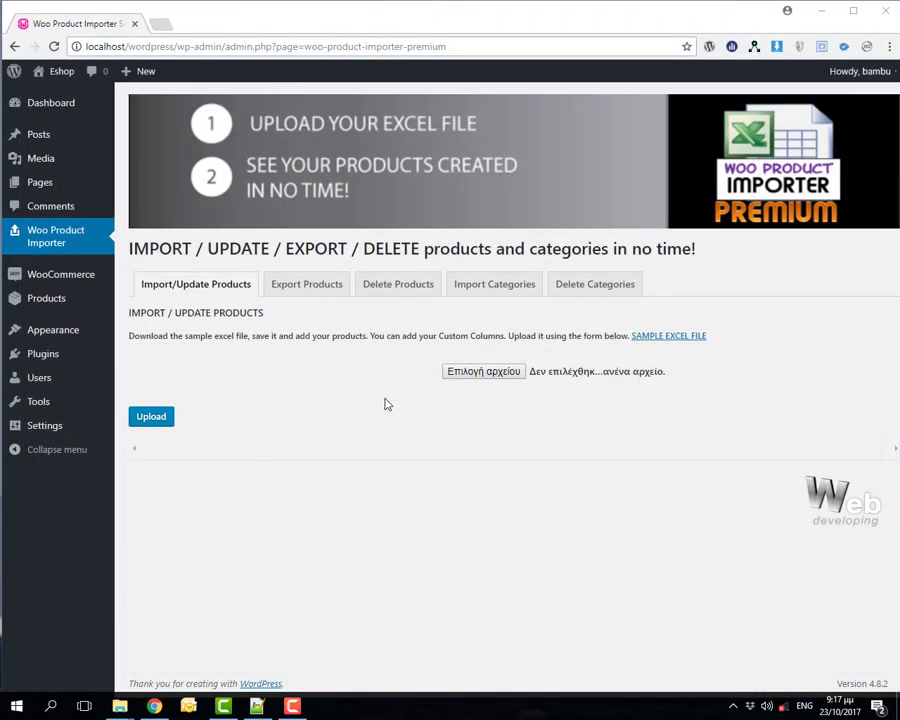
Upload import_update_products.xlsx to the product importer
click(471, 379)
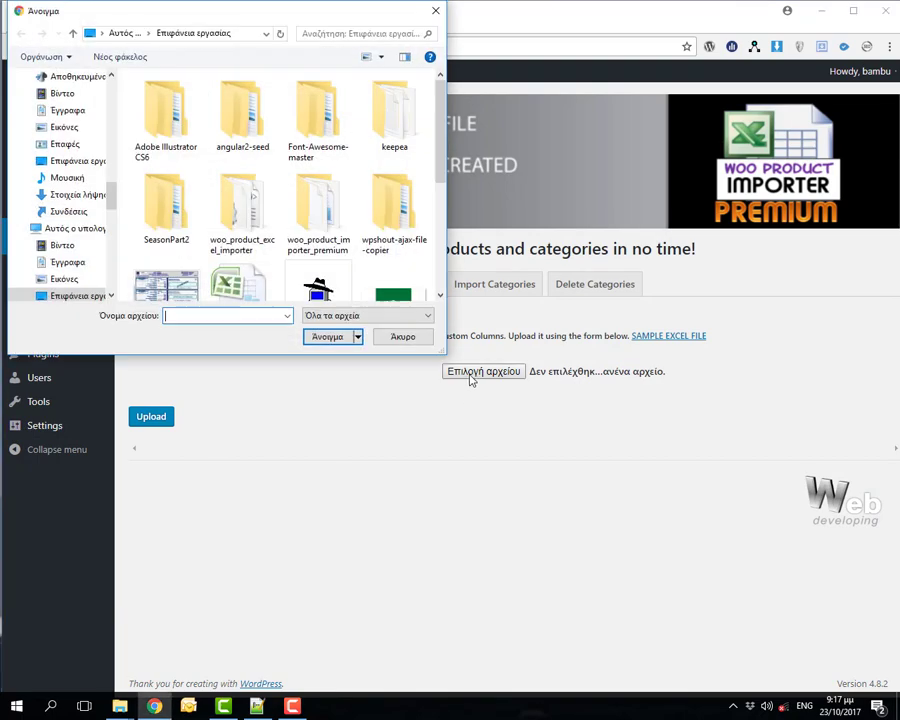
click(247, 282)
double_click(249, 259)
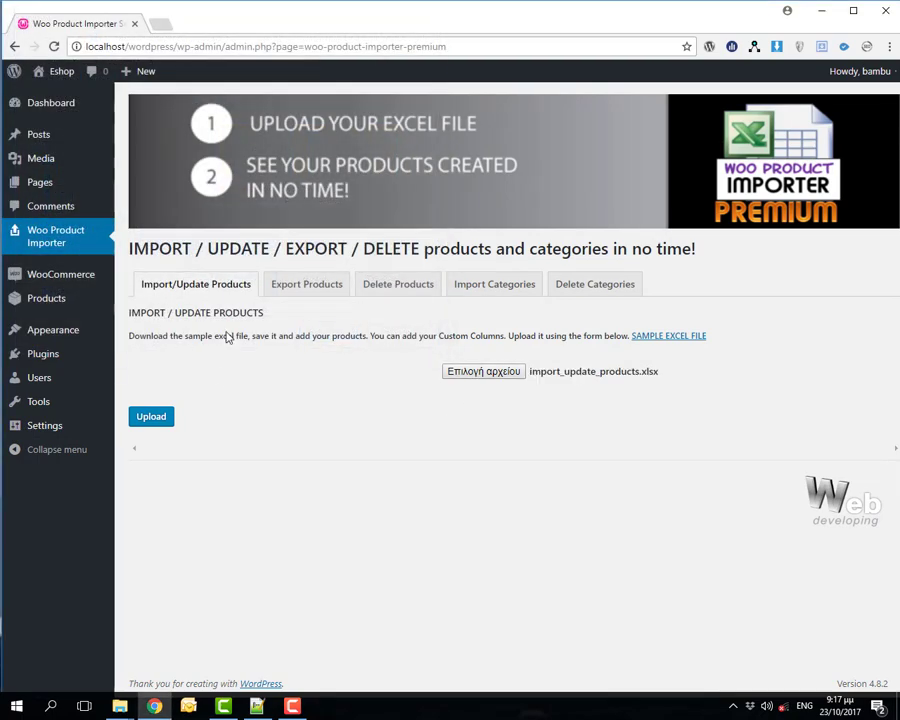
click(152, 416)
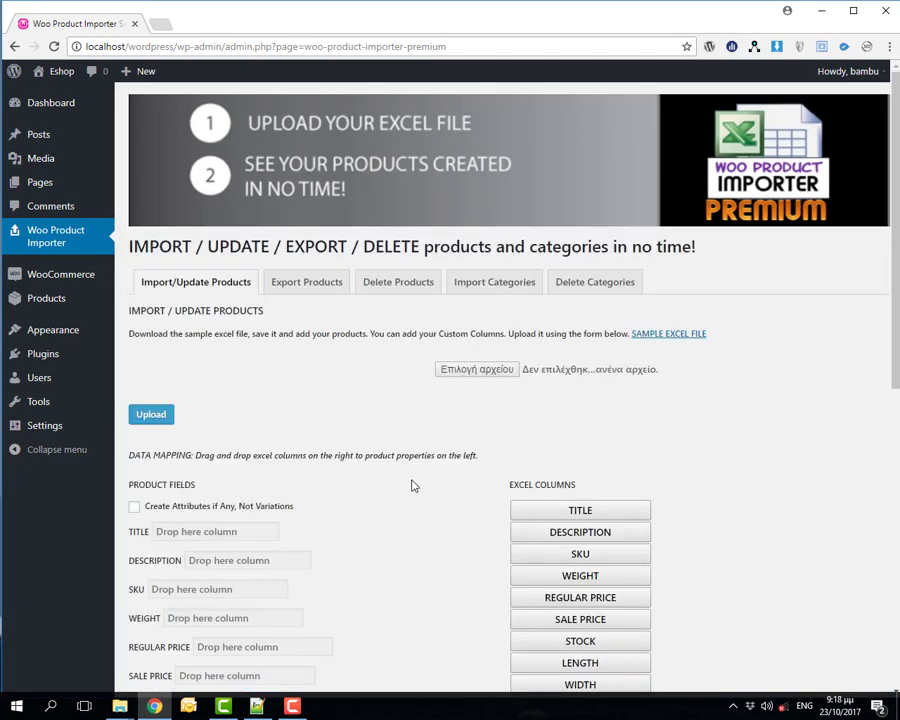
Map TITLE, DESCRIPTION, SKU, REGULAR PRICE, STOCK, LENGTH, WIDTH and HEIGHT columns to their fields
drag(579, 417, 275, 441)
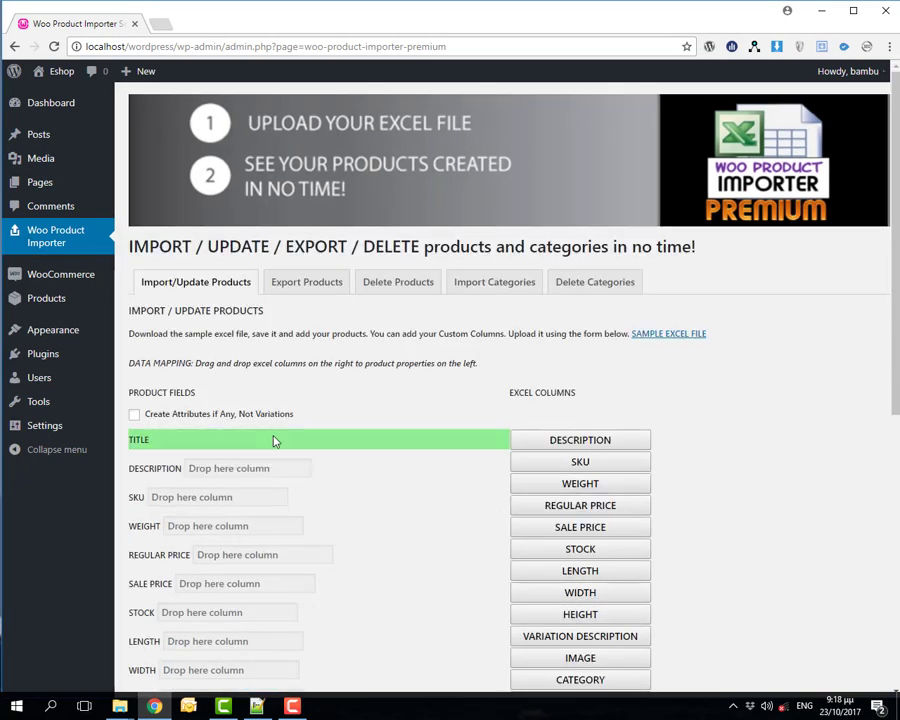
drag(555, 437, 262, 468)
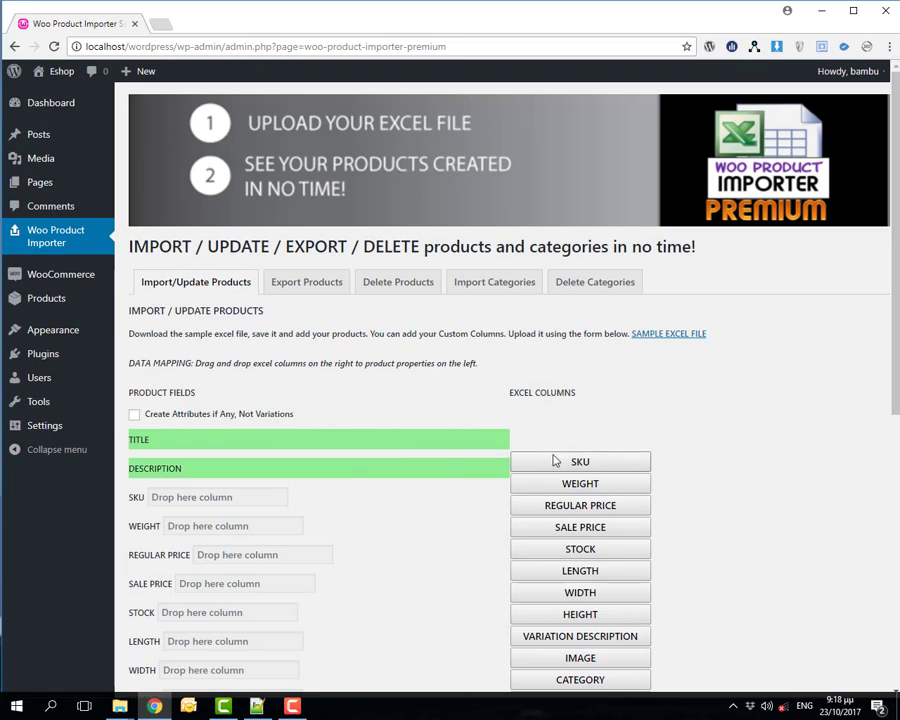
mouse_move(552, 460)
mouse_down()
mouse_move(240, 497)
mouse_move(497, 489)
mouse_move(240, 526)
mouse_up()
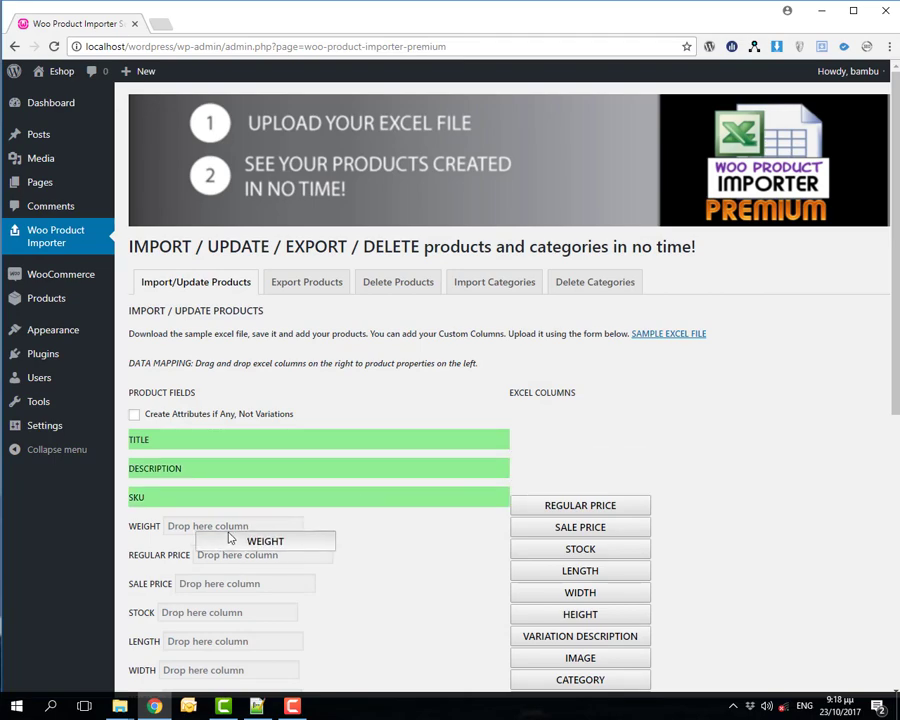
scroll(544, 400, down, 3)
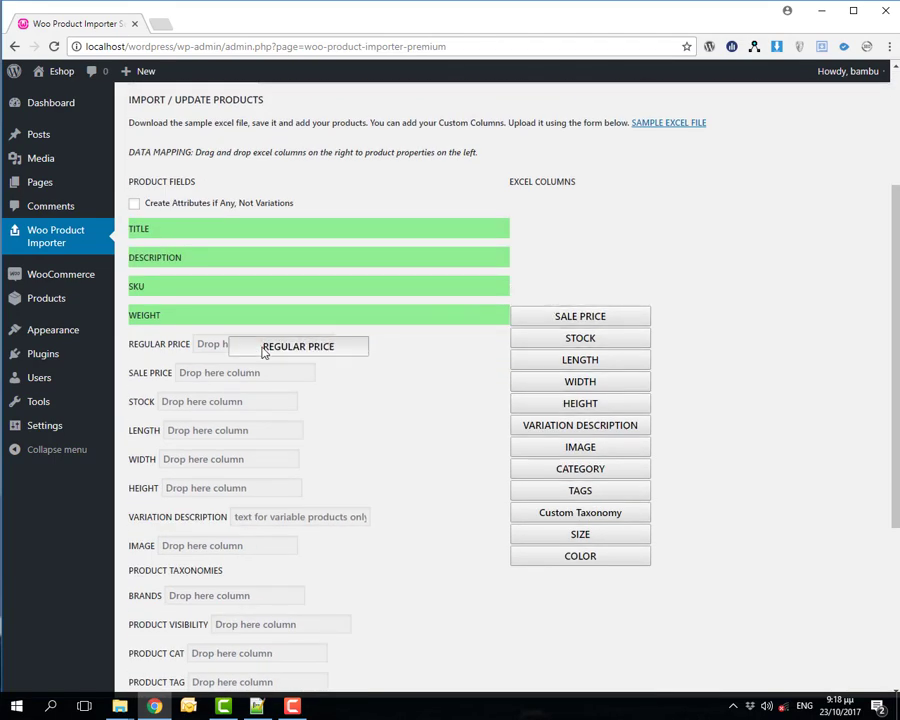
mouse_move(554, 299)
mouse_down()
mouse_move(291, 350)
mouse_move(232, 376)
mouse_up()
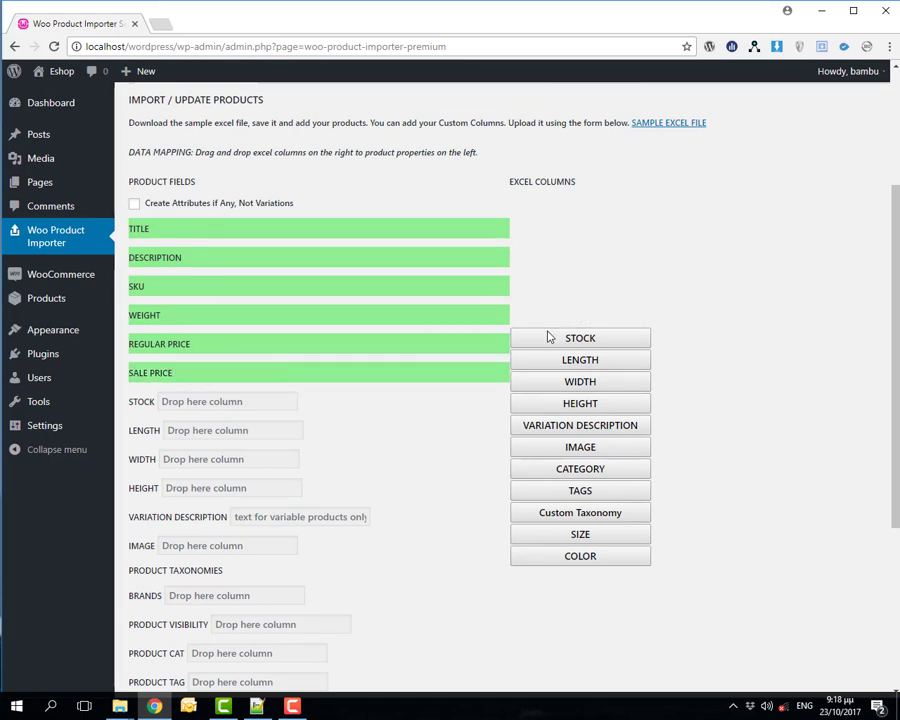
drag(575, 346, 277, 403)
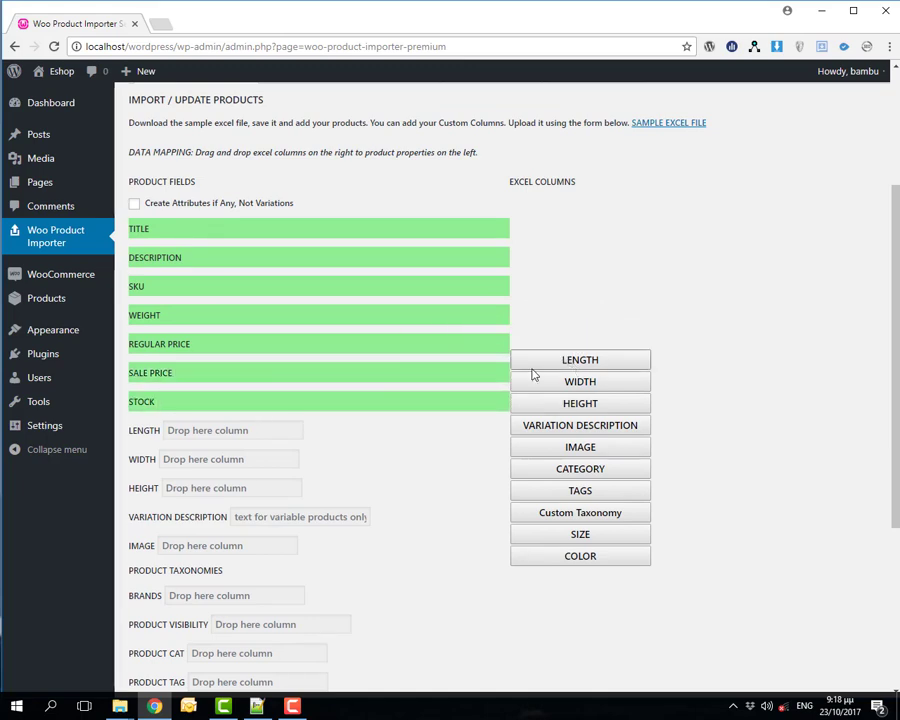
drag(535, 362, 263, 432)
drag(559, 388, 256, 459)
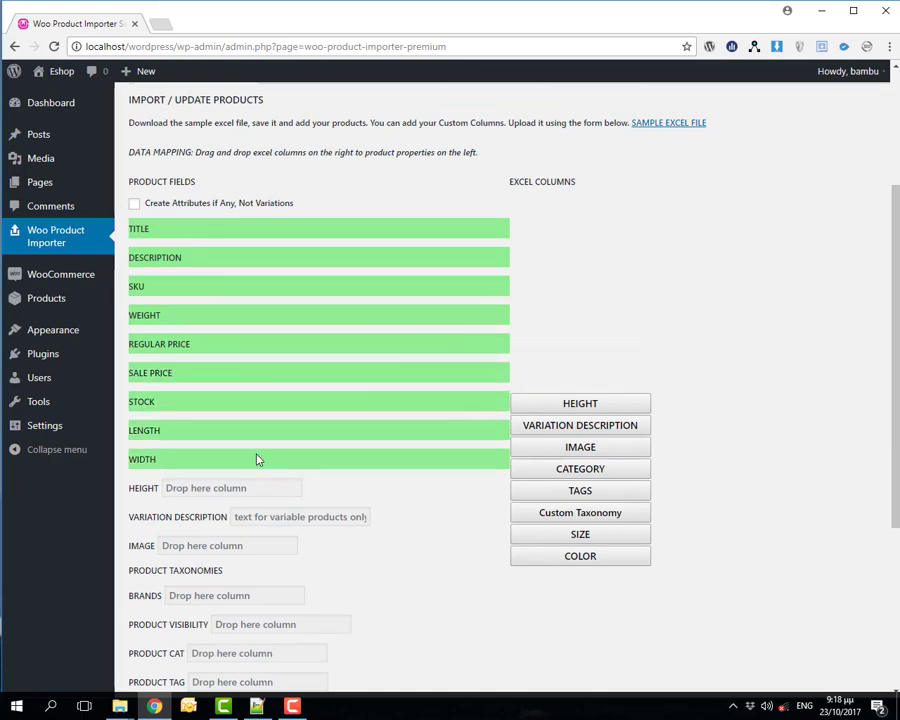
mouse_move(574, 403)
mouse_down()
mouse_move(281, 477)
mouse_move(281, 487)
mouse_up()
Map VARIATION DESCRIPTION, IMAGE, CATEGORY, TAGS, SIZE and COLOR columns, then run the import
mouse_move(588, 425)
mouse_down()
mouse_move(425, 476)
mouse_move(367, 517)
mouse_up()
drag(609, 452, 287, 548)
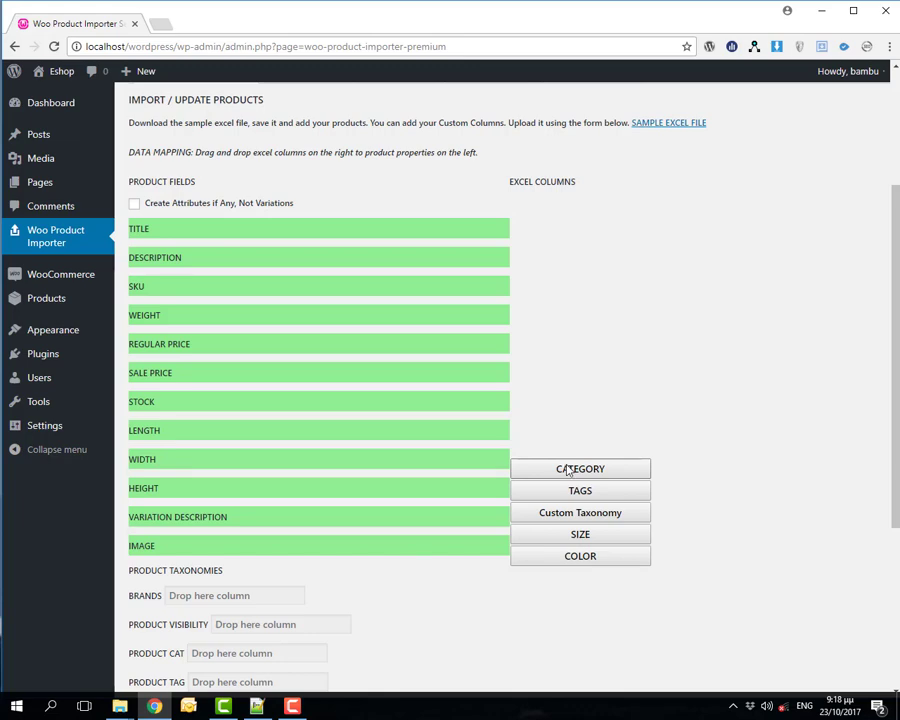
drag(568, 470, 275, 652)
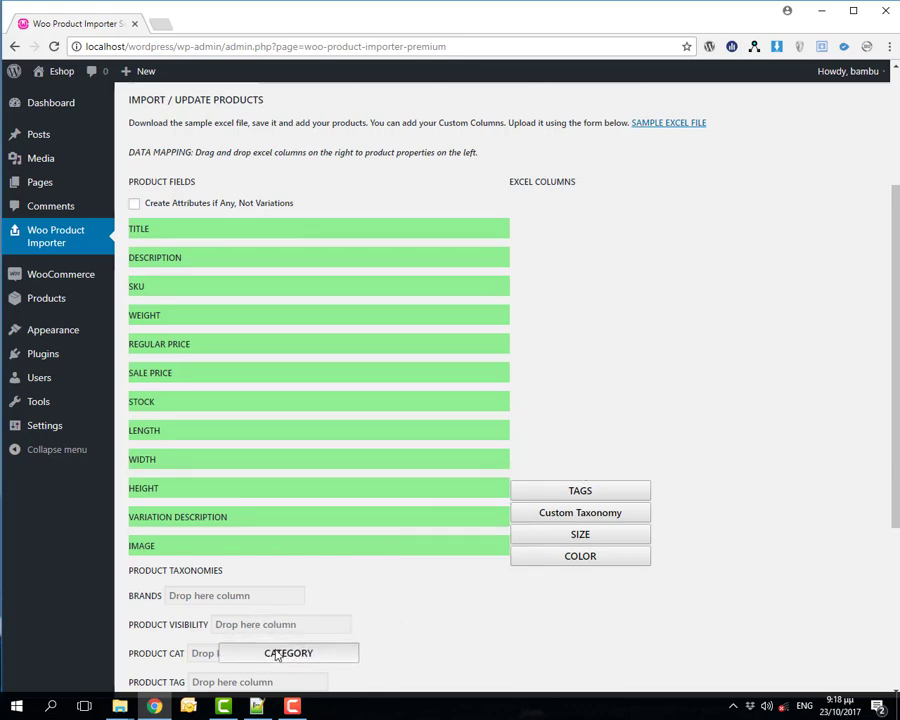
drag(562, 419, 252, 614)
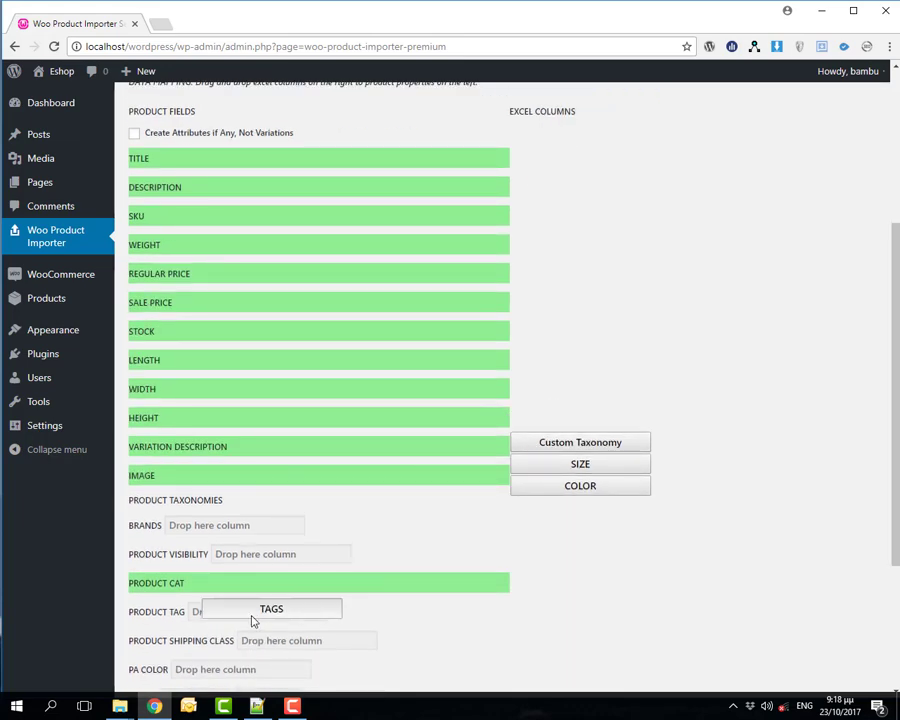
scroll(500, 480, down, 2)
mouse_move(558, 240)
mouse_down()
mouse_move(262, 397)
mouse_move(231, 322)
mouse_up()
drag(556, 264, 250, 487)
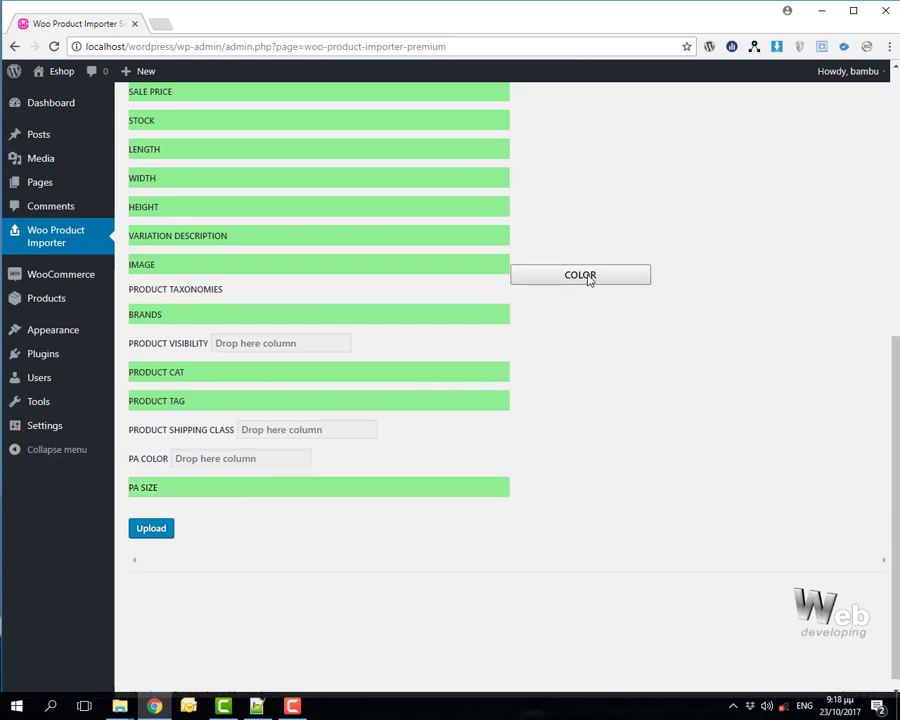
drag(589, 280, 264, 467)
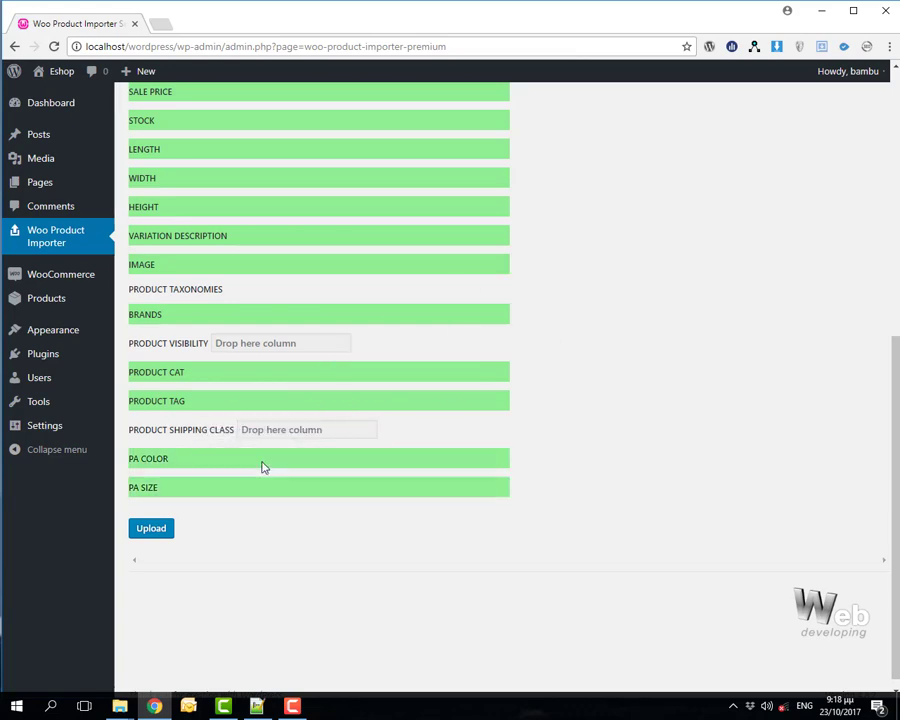
click(155, 537)
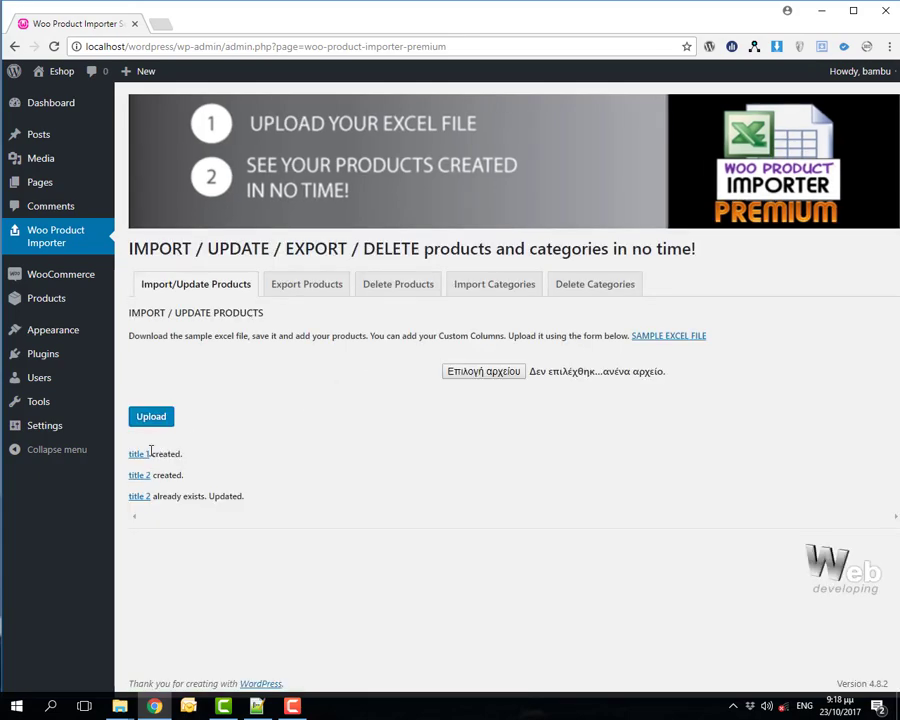
Open the imported title 1 and title 2 product pages in new tabs
right_click(141, 456)
click(150, 465)
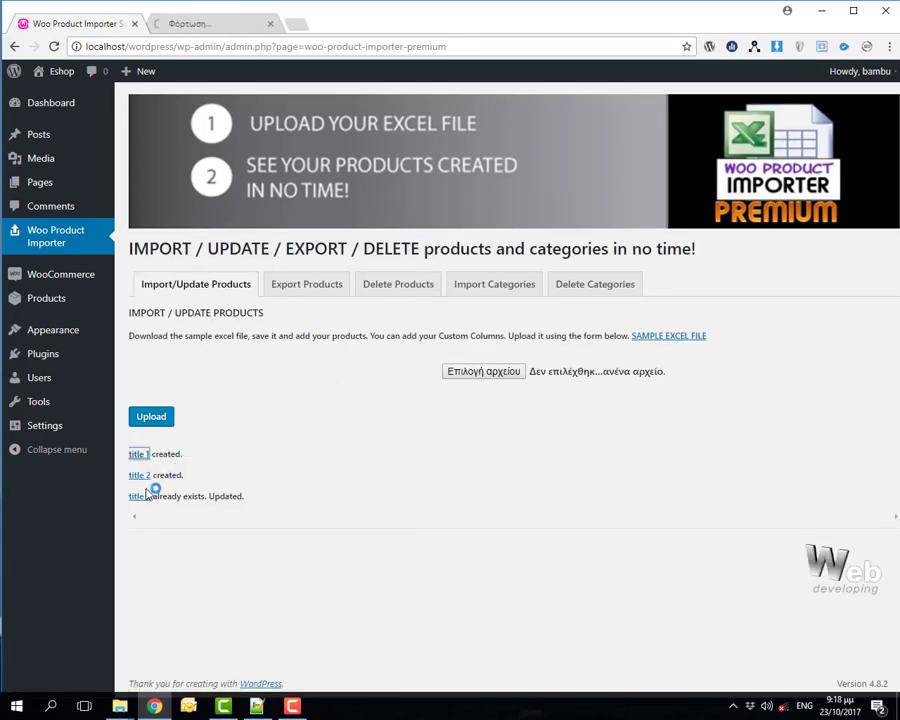
right_click(146, 496)
click(178, 505)
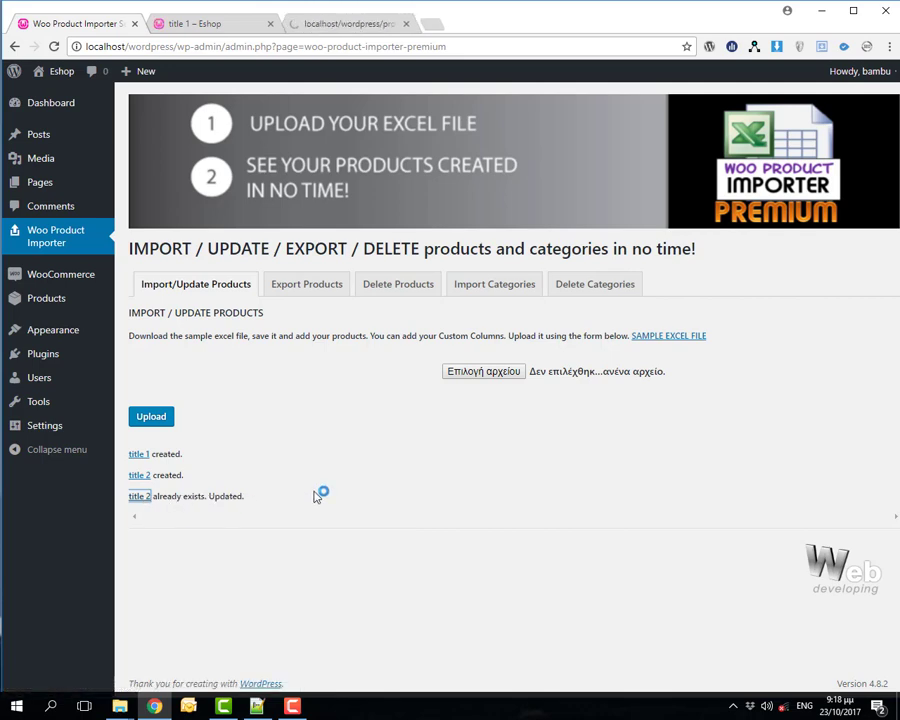
On title 1's page, select size XL and colour RED and view Additional information
click(213, 24)
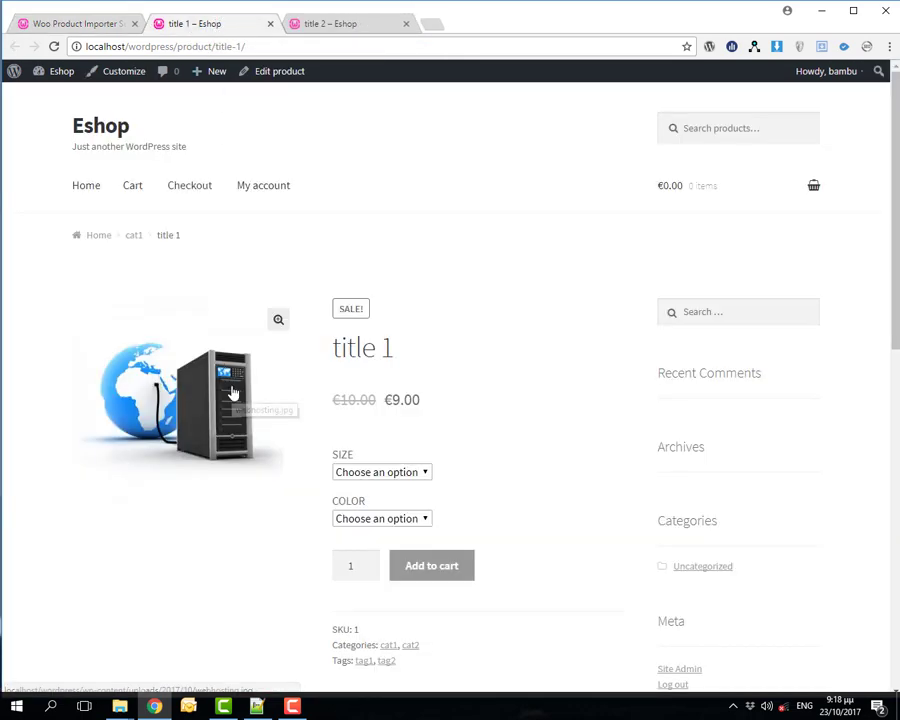
scroll(441, 422, down, 1)
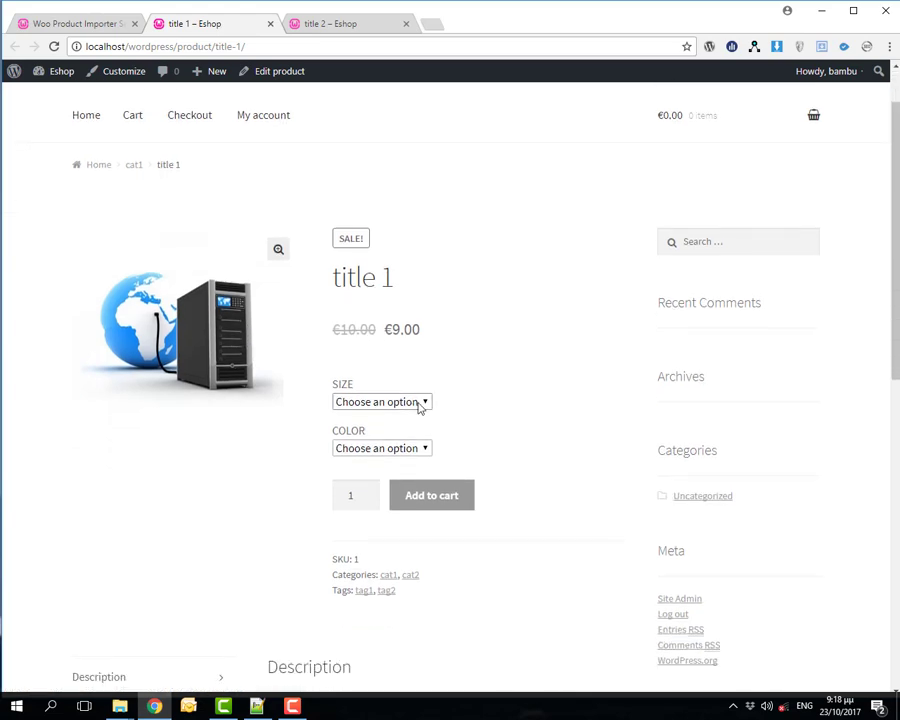
click(420, 403)
click(376, 430)
click(379, 452)
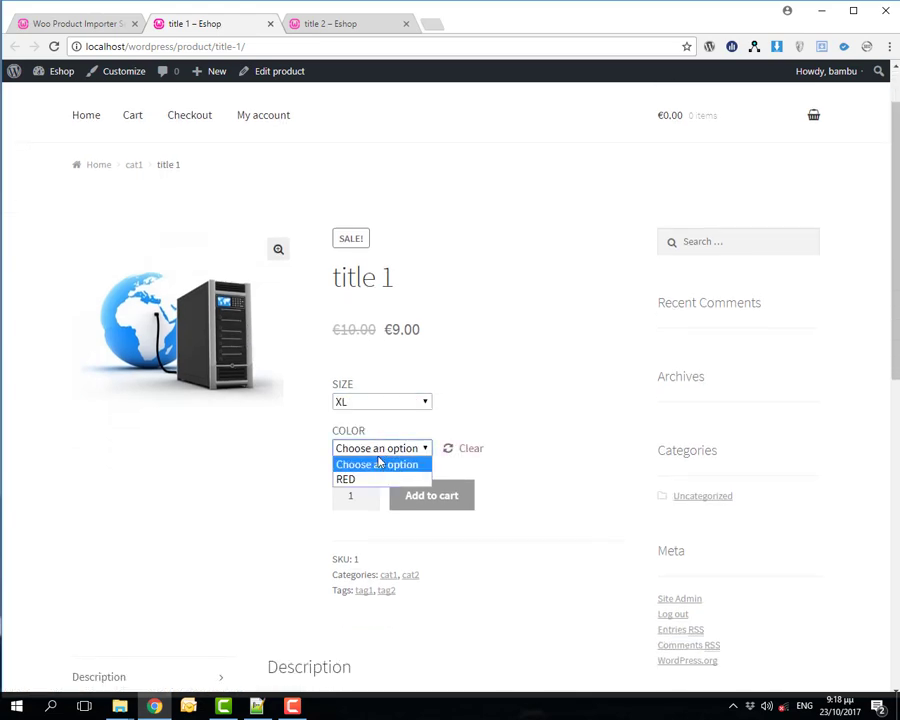
click(372, 478)
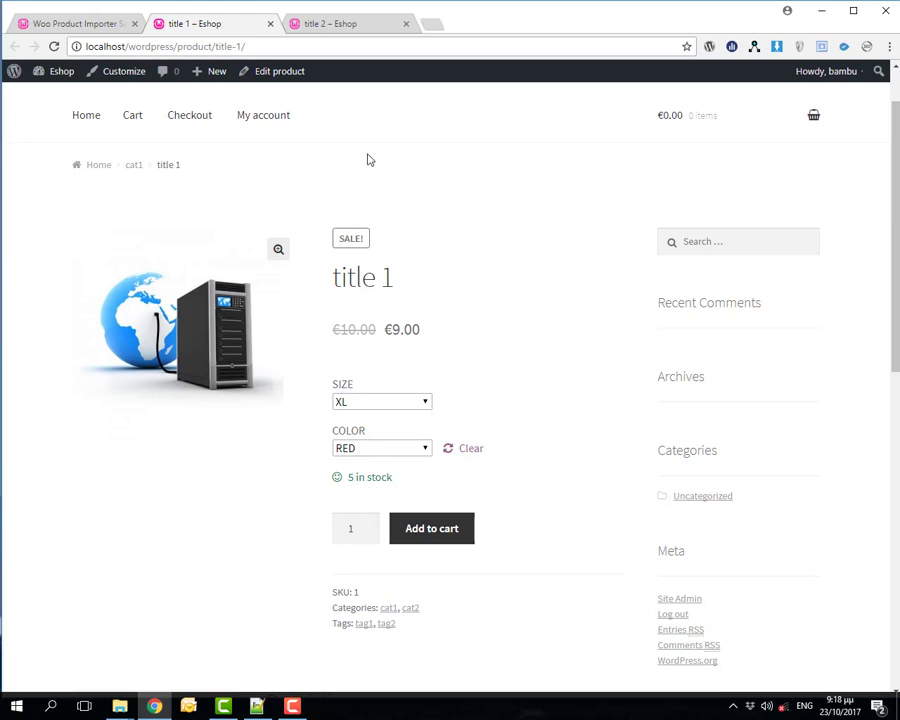
scroll(390, 536, down, 2)
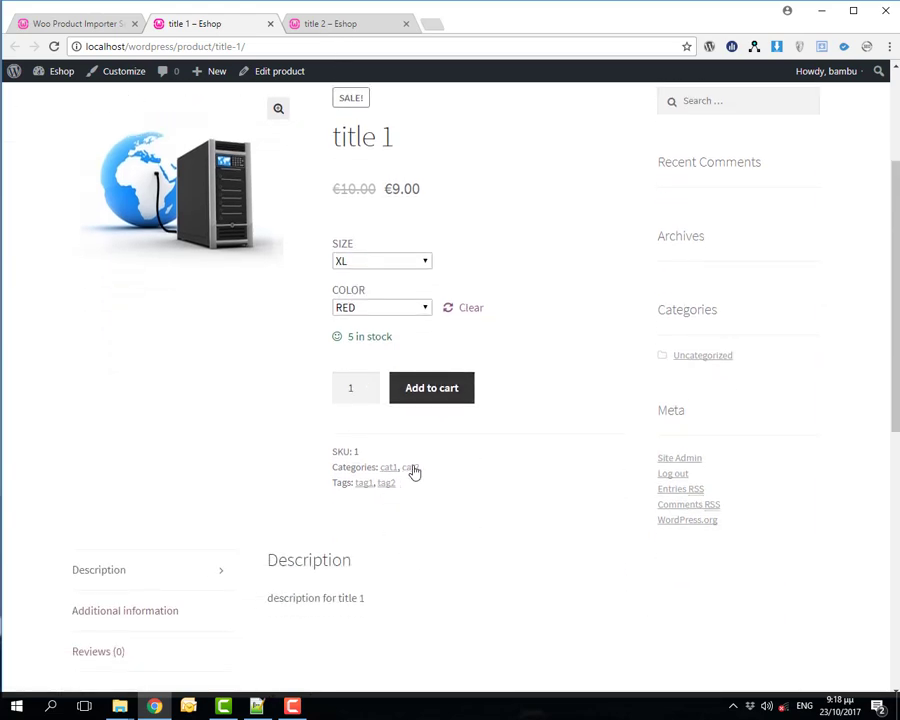
drag(268, 603, 358, 601)
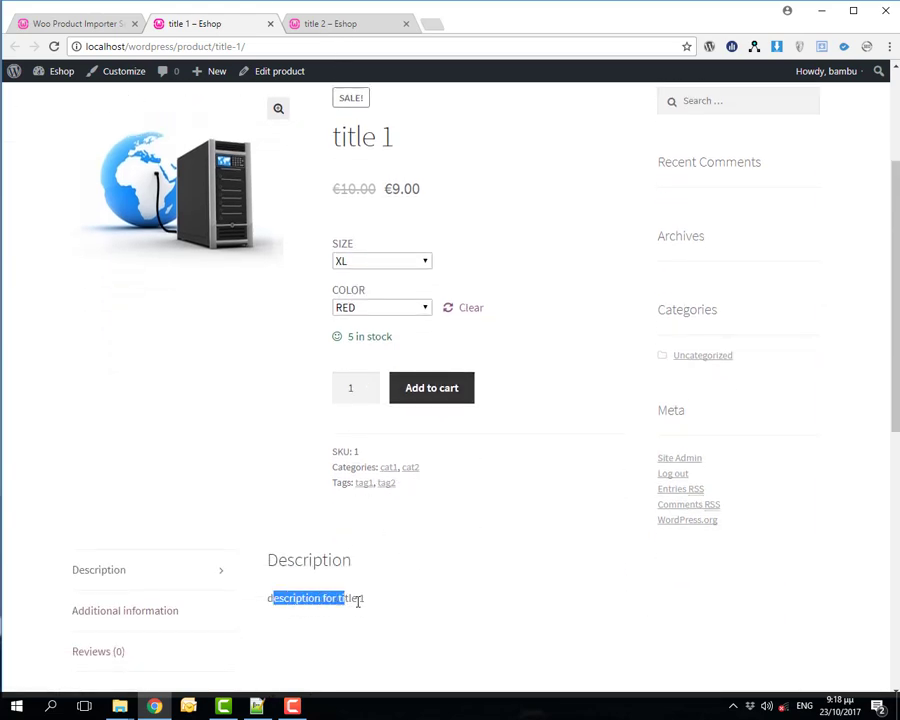
click(157, 612)
scroll(464, 558, down, 2)
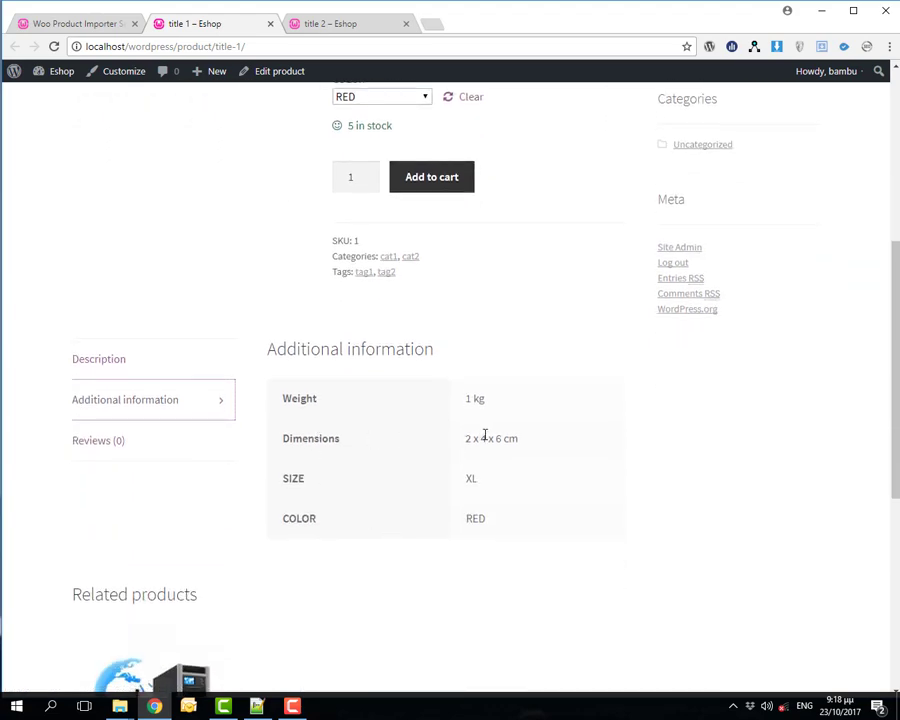
click(356, 26)
On title 2's page, choose size XL and try colour BLUE, then RED
scroll(395, 330, down, 2)
click(397, 333)
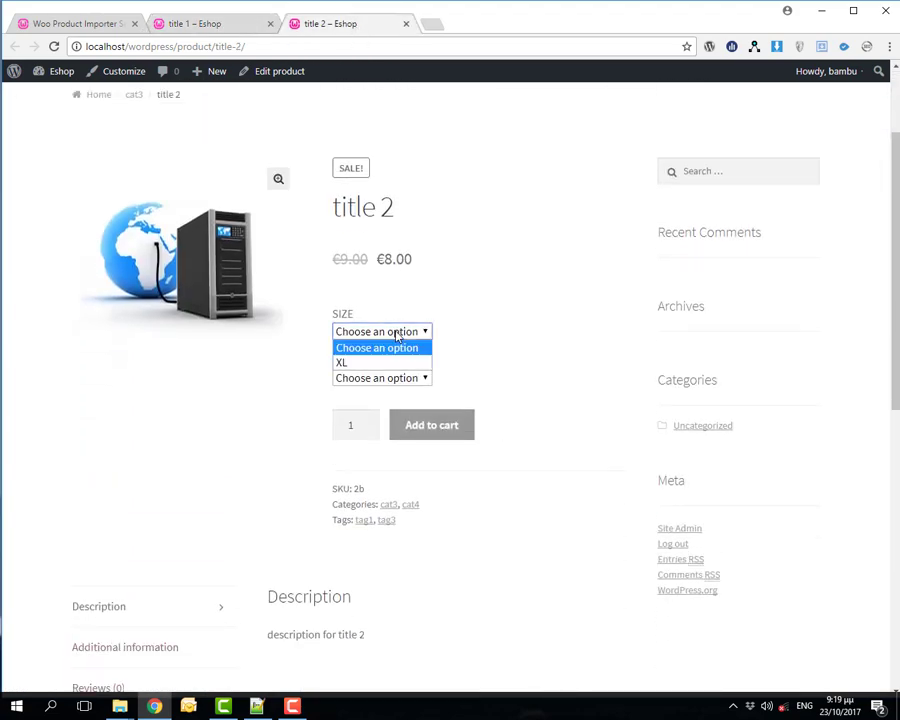
click(343, 362)
click(377, 379)
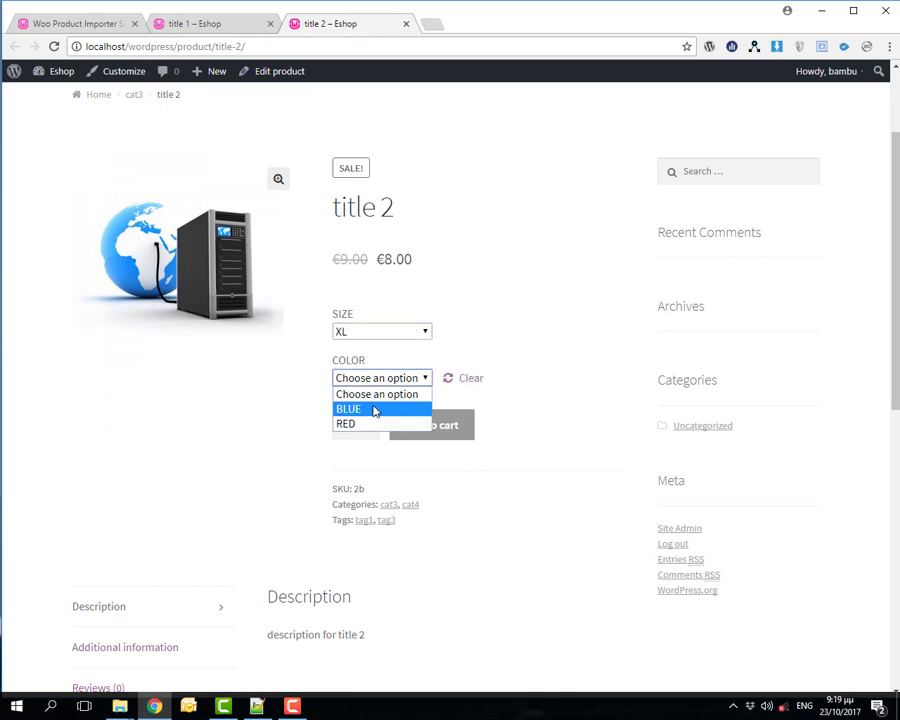
click(375, 409)
click(377, 380)
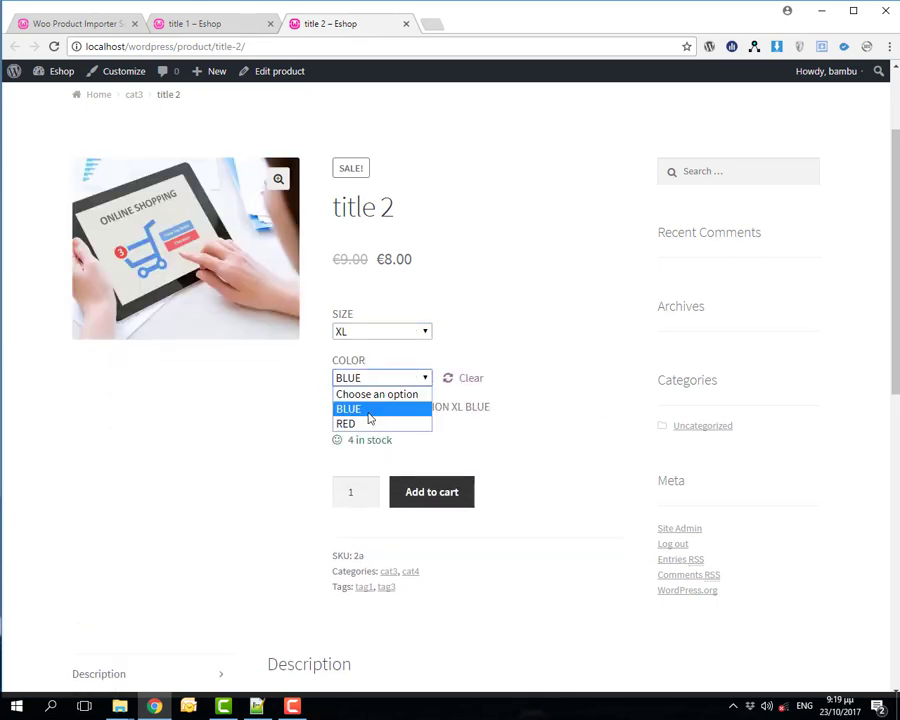
click(368, 426)
Review title 2's SKU, categories, tags and Additional information
scroll(449, 525, down, 1)
scroll(335, 470, down, 2)
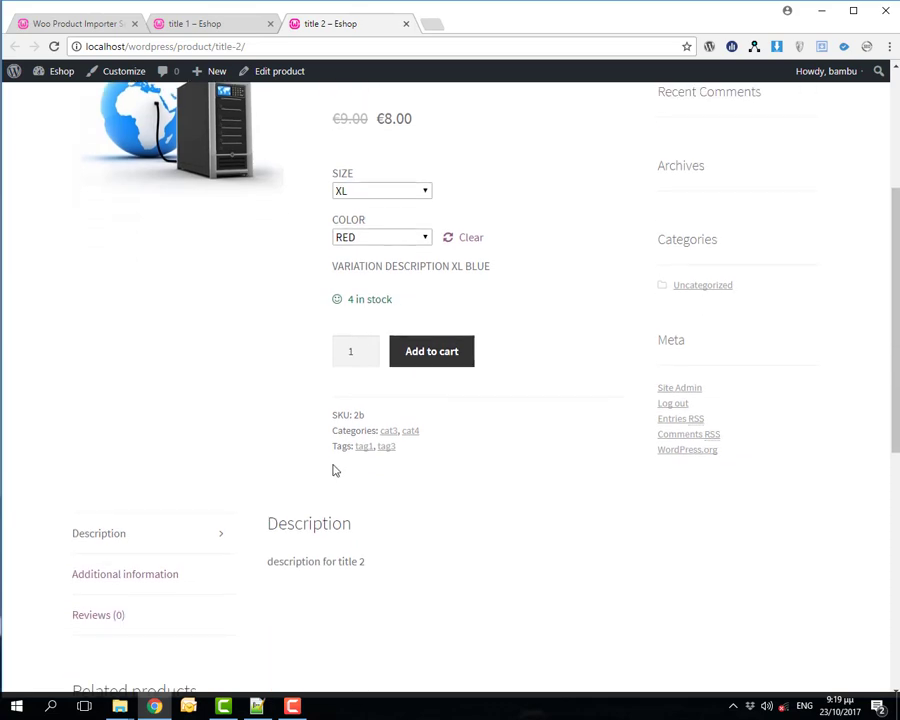
drag(333, 420, 404, 450)
click(436, 471)
click(151, 578)
scroll(475, 540, down, 2)
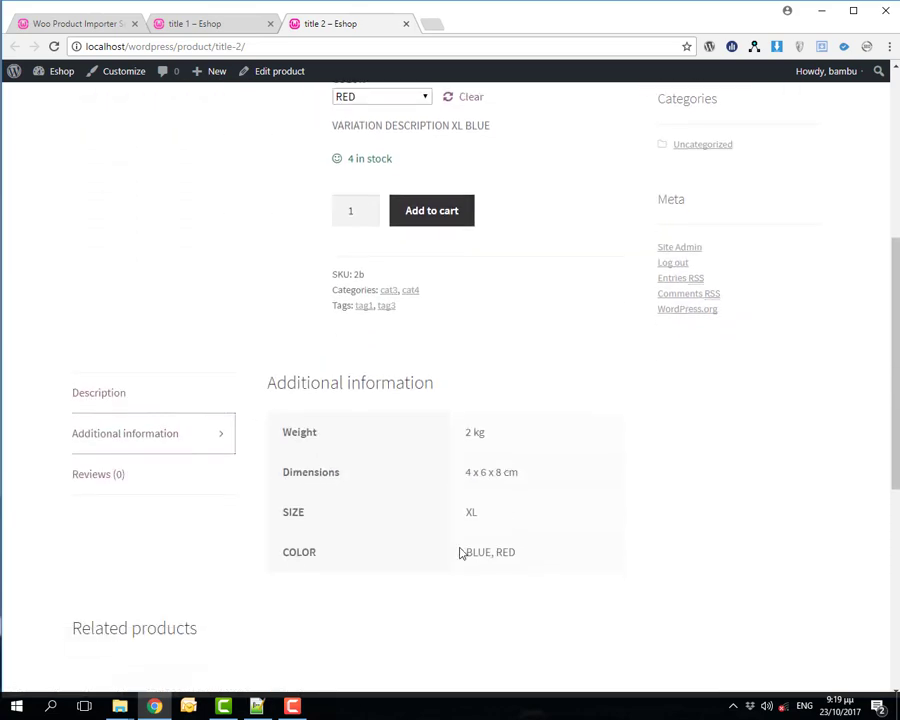
scroll(377, 552, up, 5)
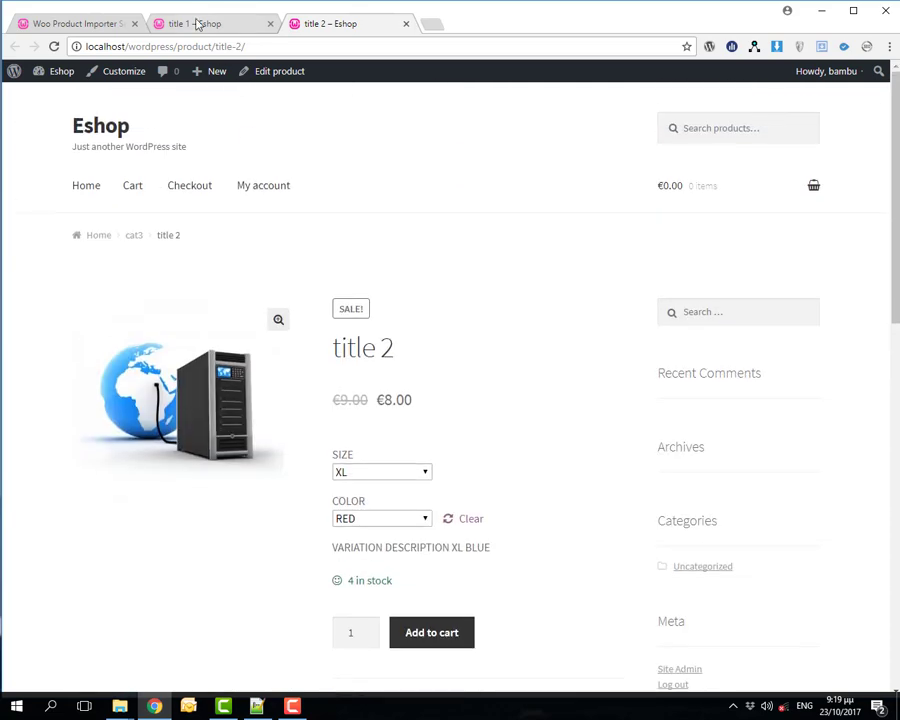
click(195, 23)
Export the three imported product rows to Excel as saved.xlsx
click(85, 27)
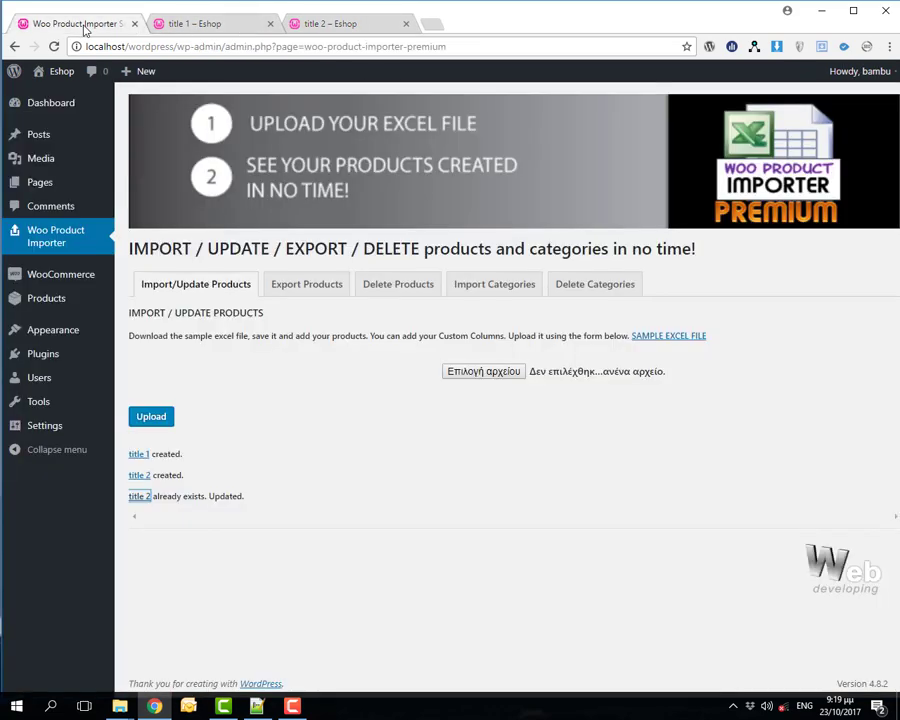
click(311, 289)
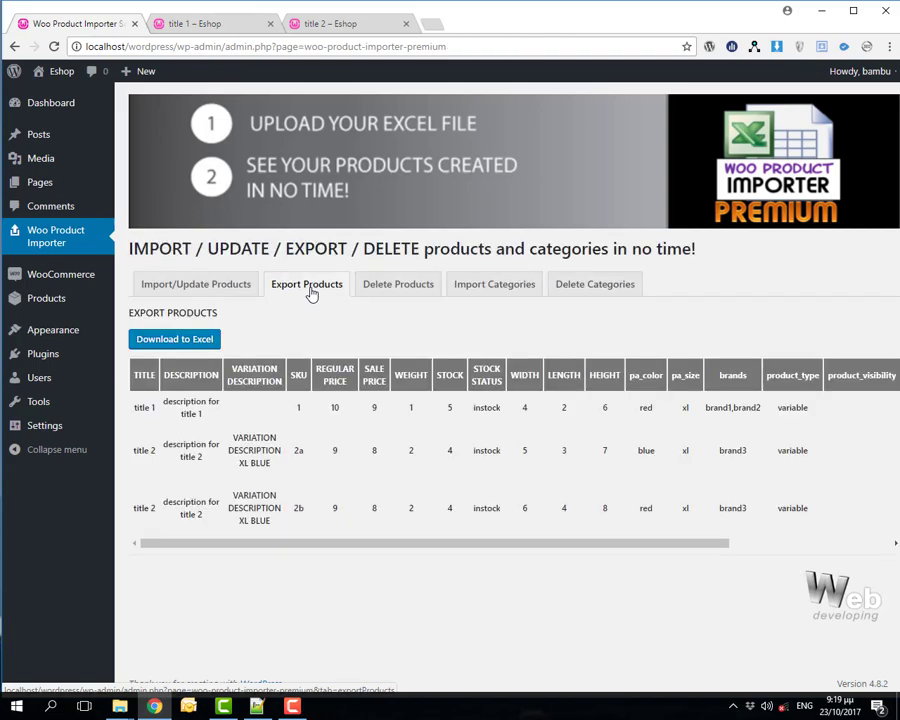
mouse_move(309, 541)
mouse_down()
mouse_move(500, 546)
mouse_move(272, 536)
mouse_up()
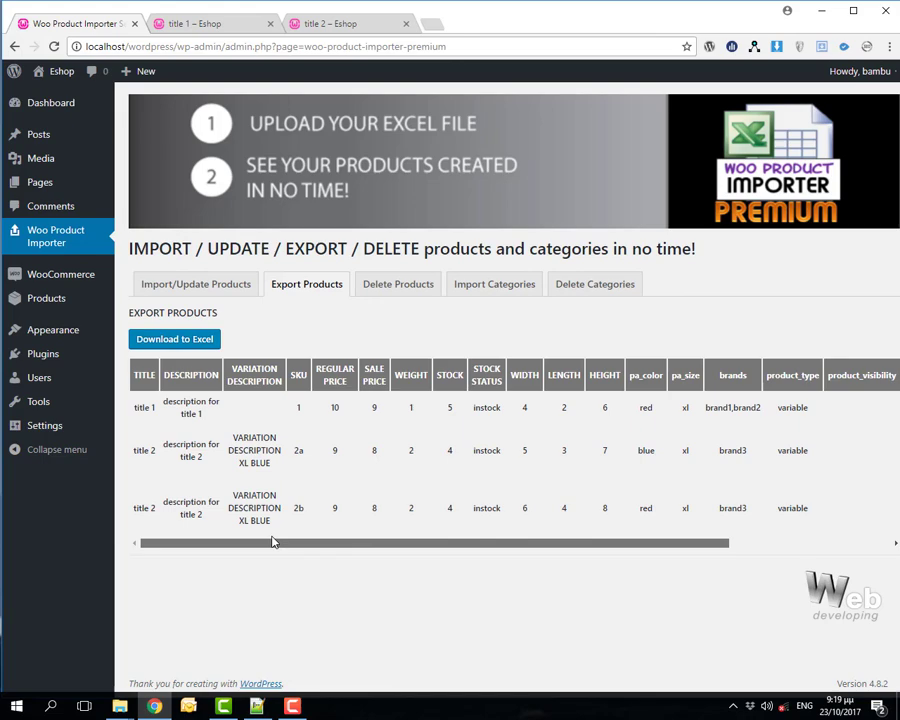
click(178, 340)
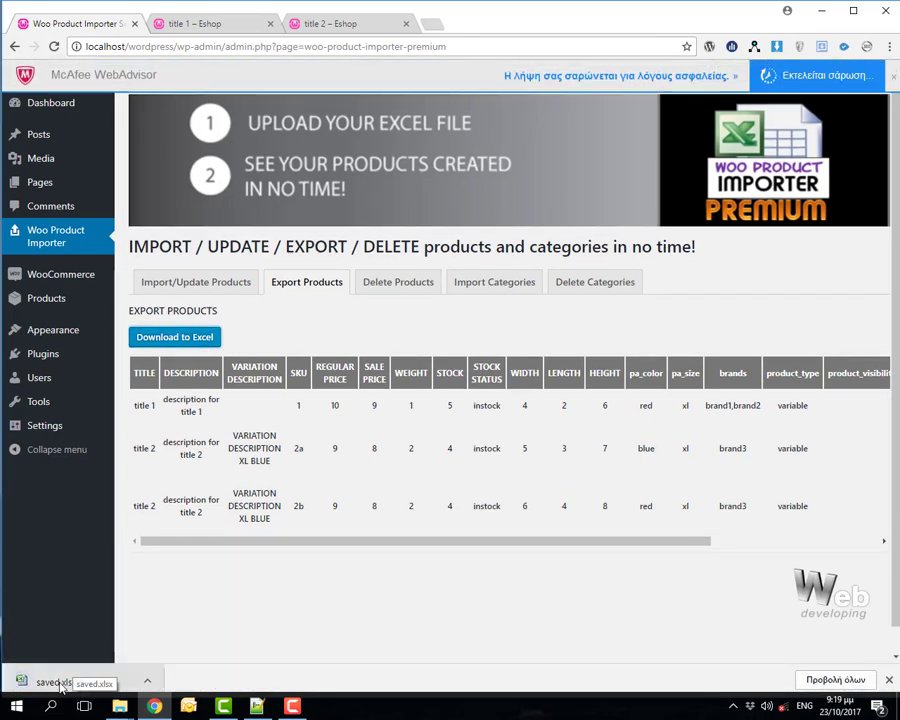
Open saved.xlsx, check the data in A1:O5, and minimize Excel
click(62, 686)
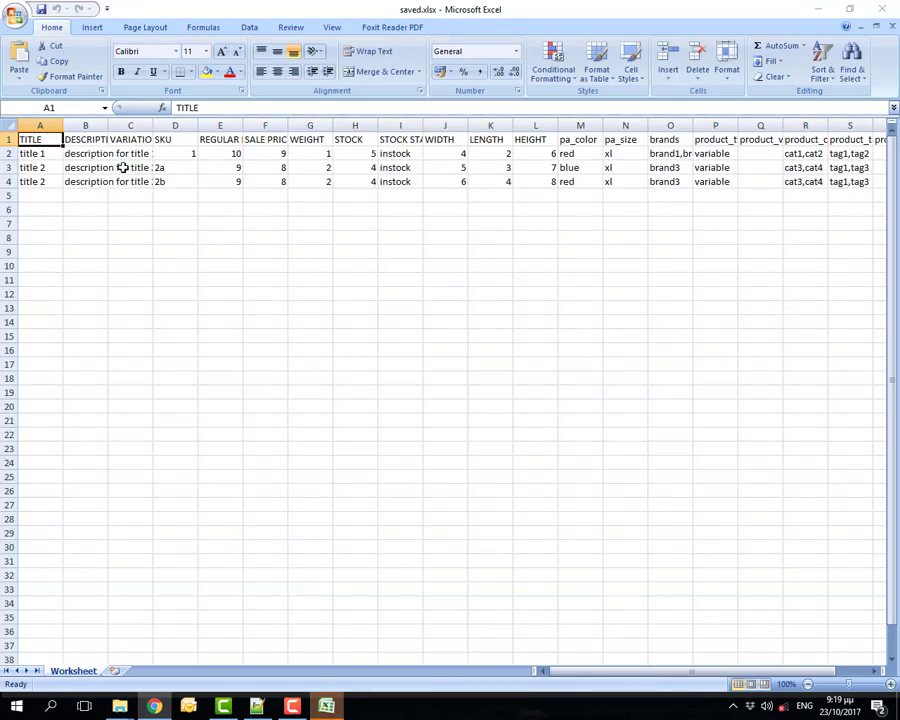
click(122, 167)
drag(30, 139, 702, 249)
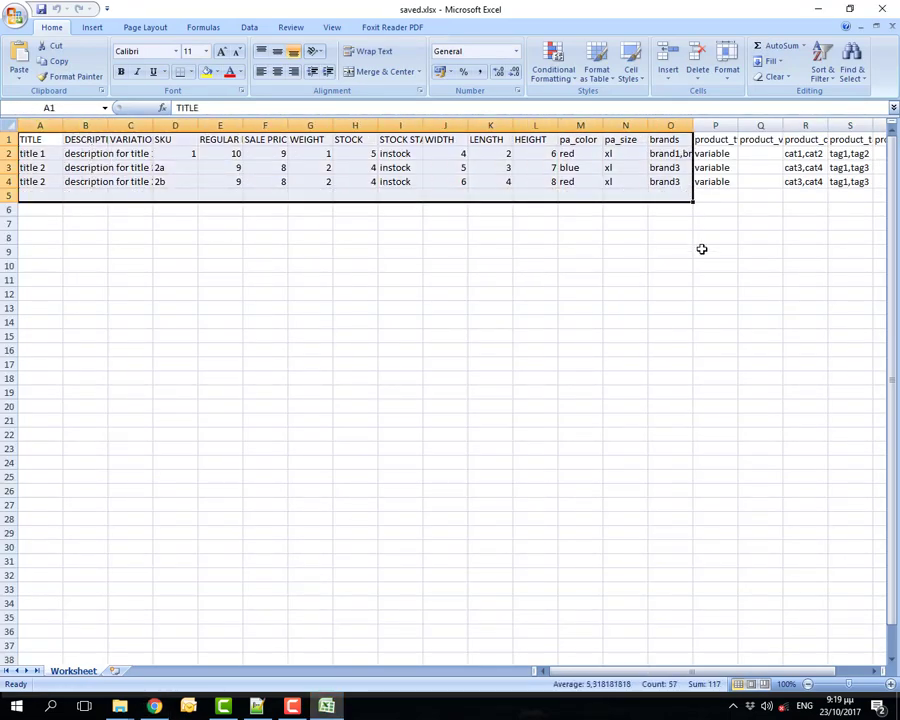
click(712, 278)
click(818, 8)
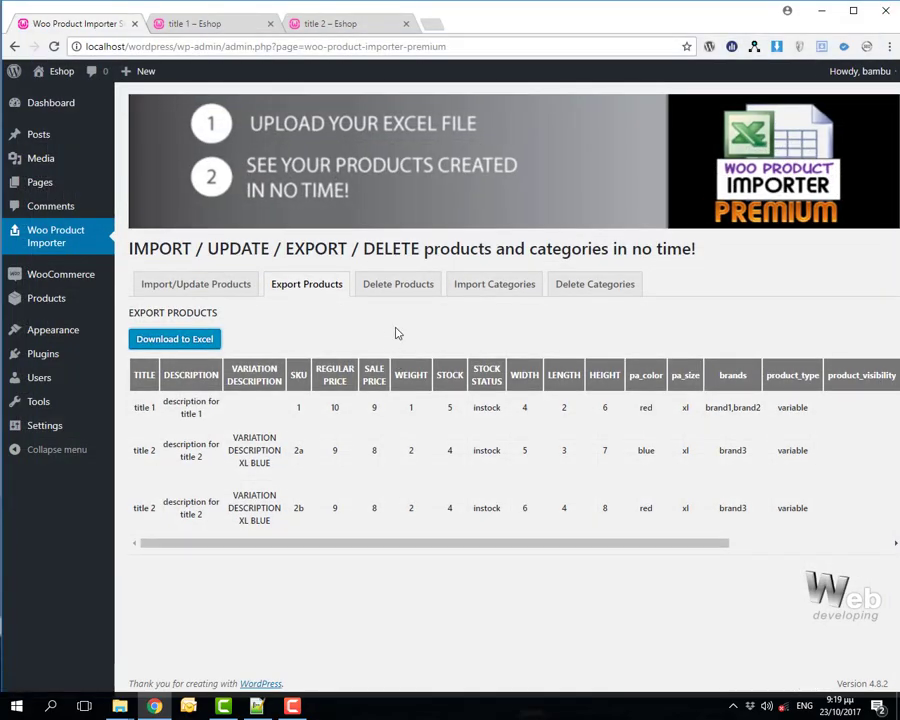
Delete the products listed in saved.xlsx from the Delete Products tab, confirming with OK
click(400, 289)
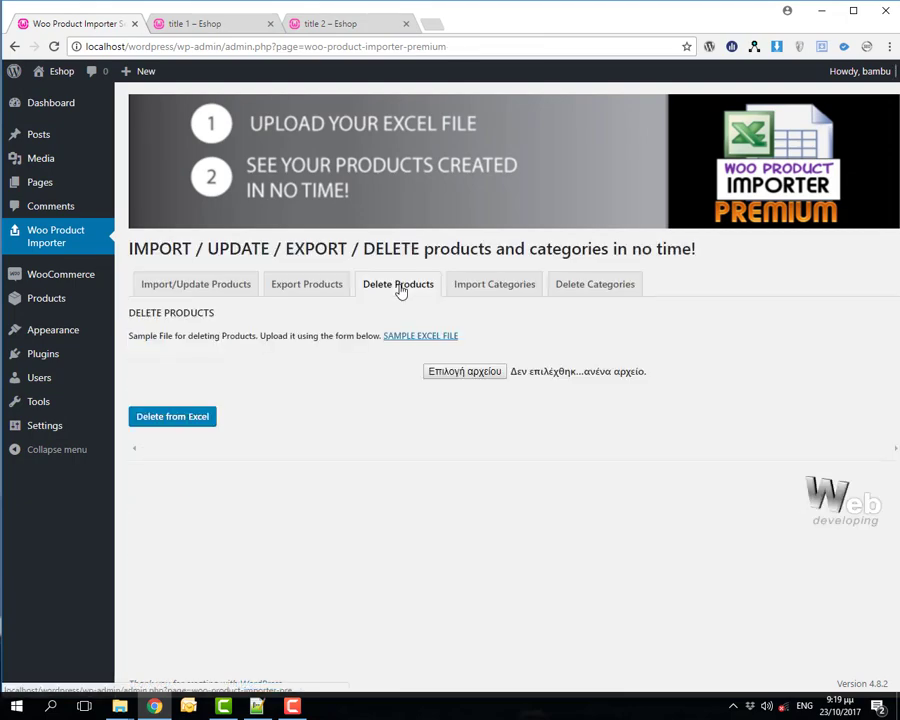
click(463, 371)
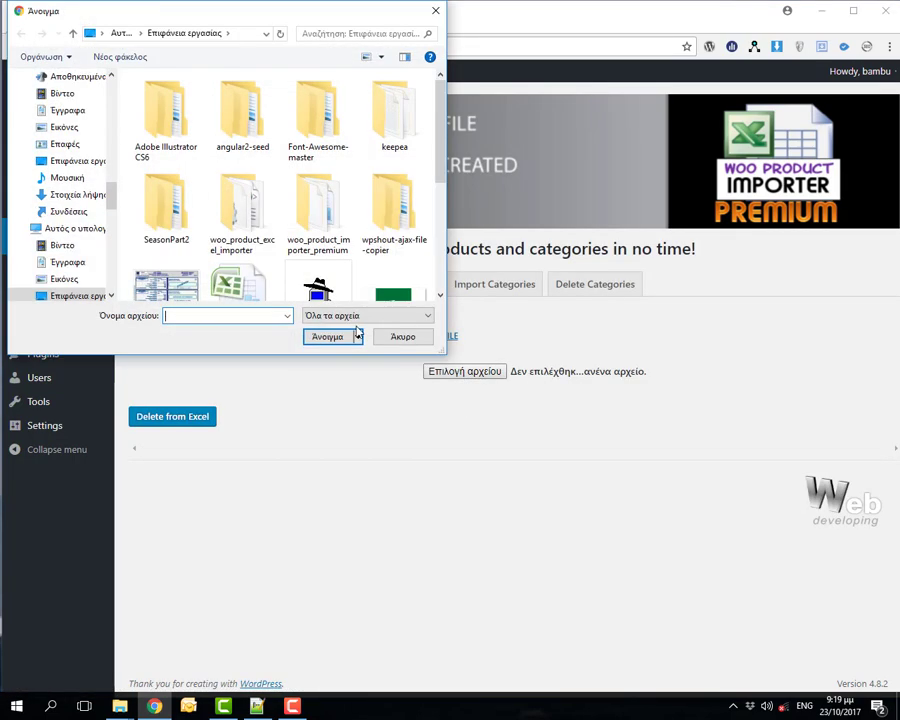
scroll(440, 177, down, 2)
scroll(440, 177, down, 2)
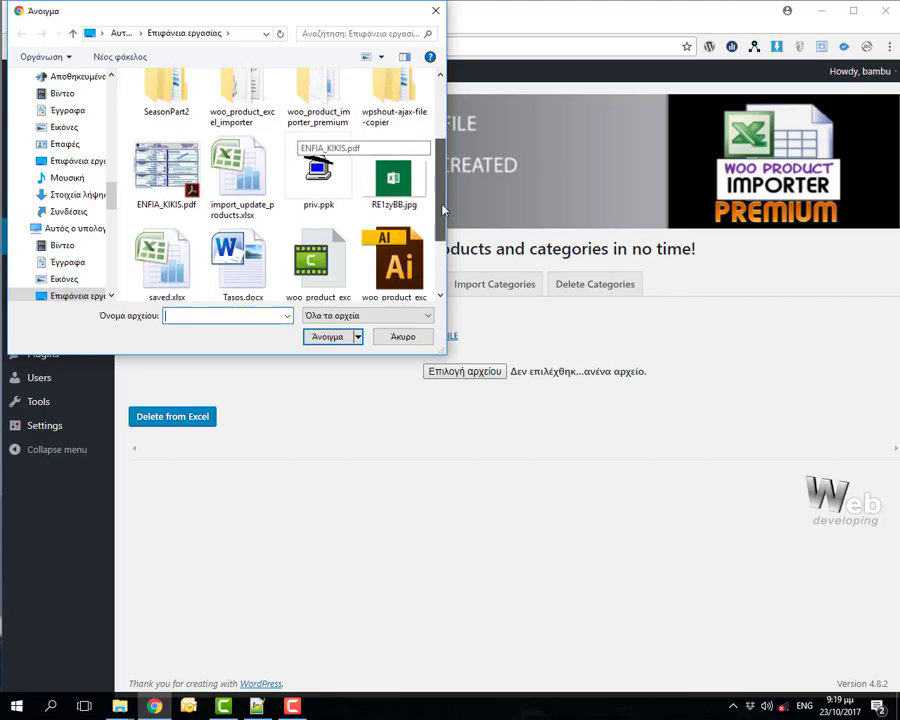
click(175, 227)
double_click(175, 227)
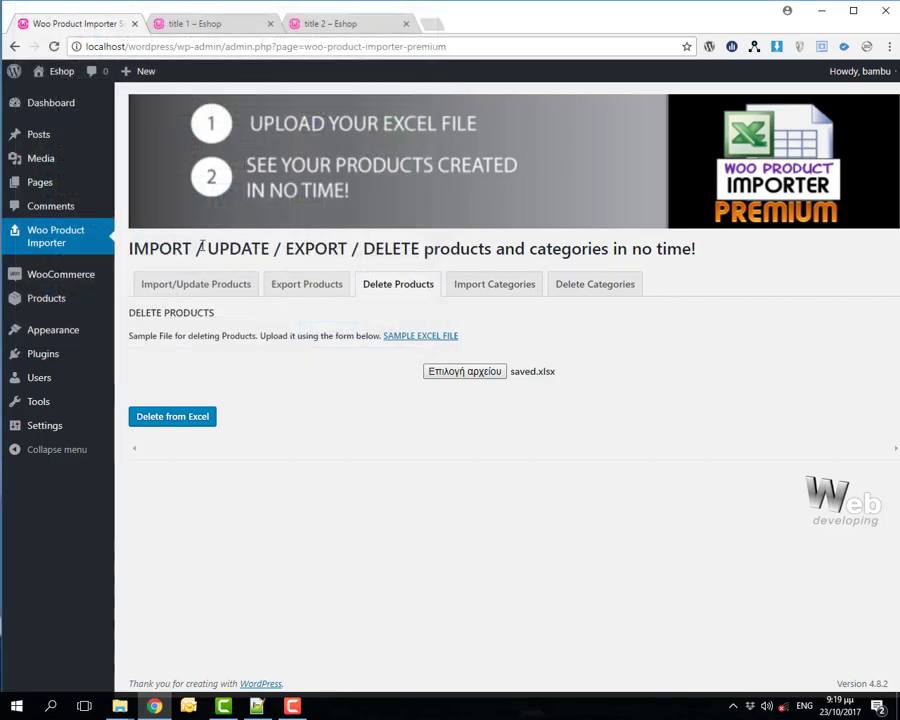
click(180, 424)
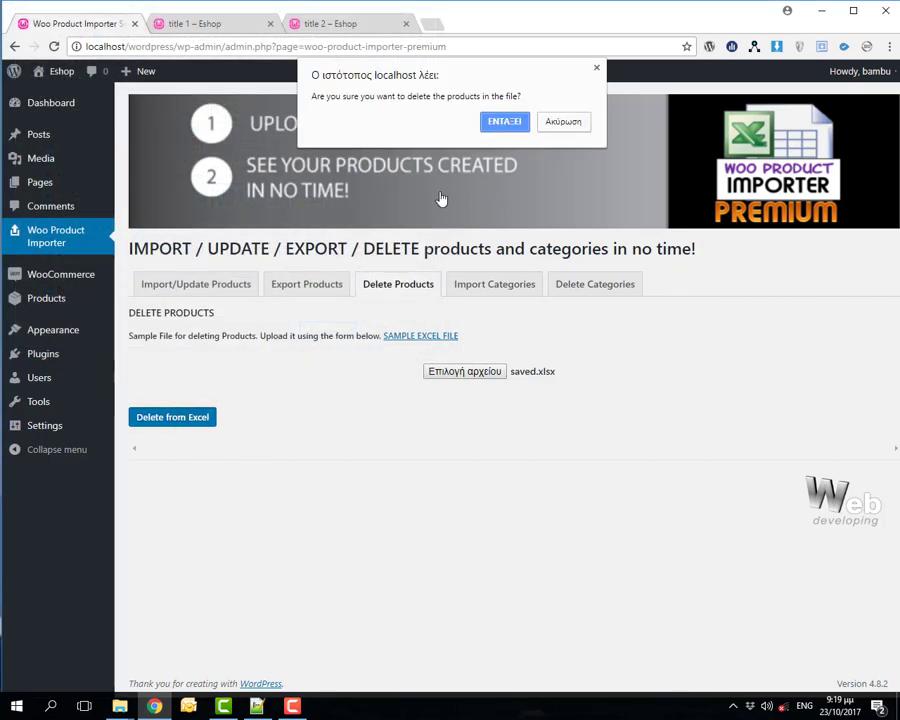
click(505, 124)
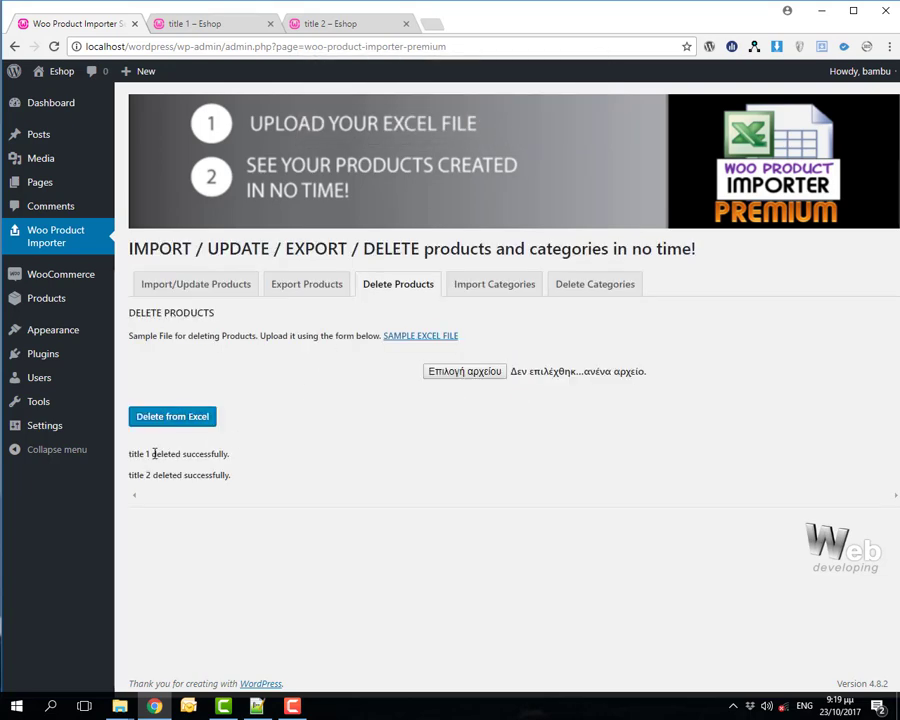
Verify All Products is empty, close the title tabs, and open the importer's Import Categories form
mouse_move(54, 298)
right_click(160, 302)
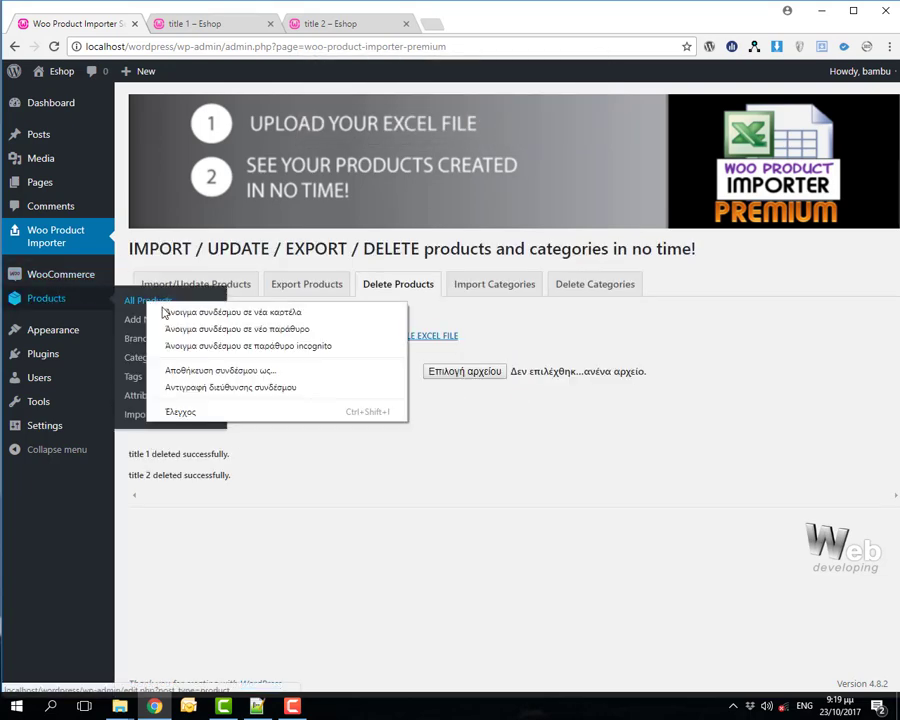
click(178, 312)
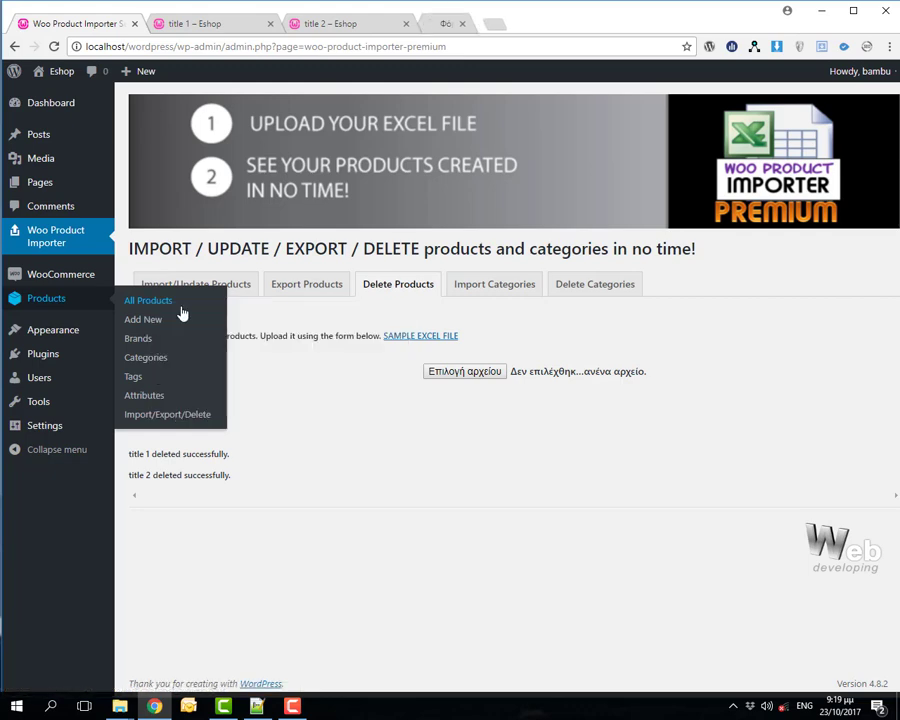
click(405, 23)
click(270, 23)
click(232, 24)
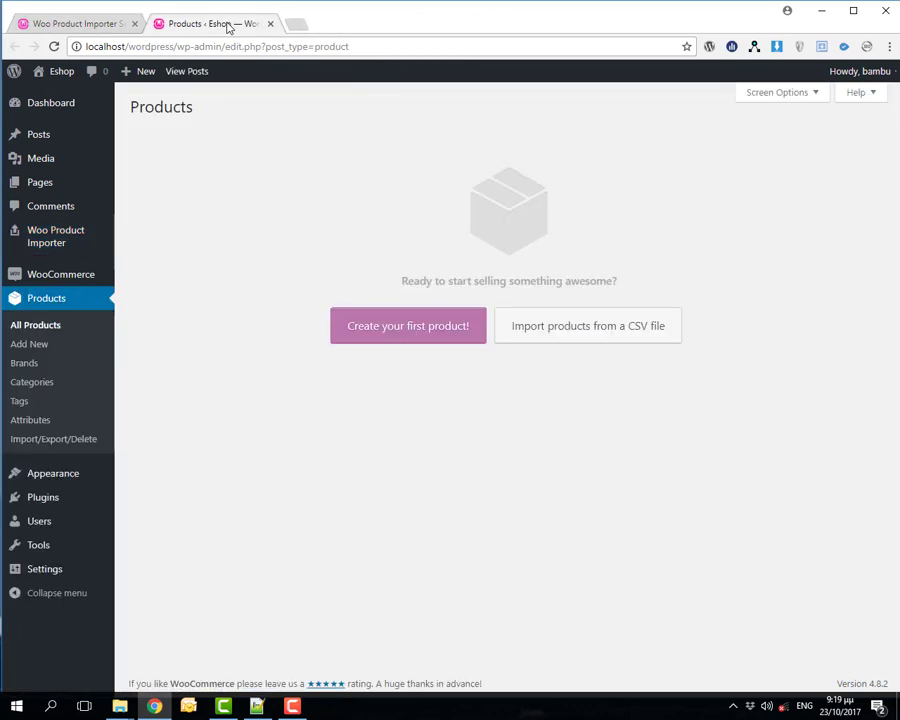
click(86, 24)
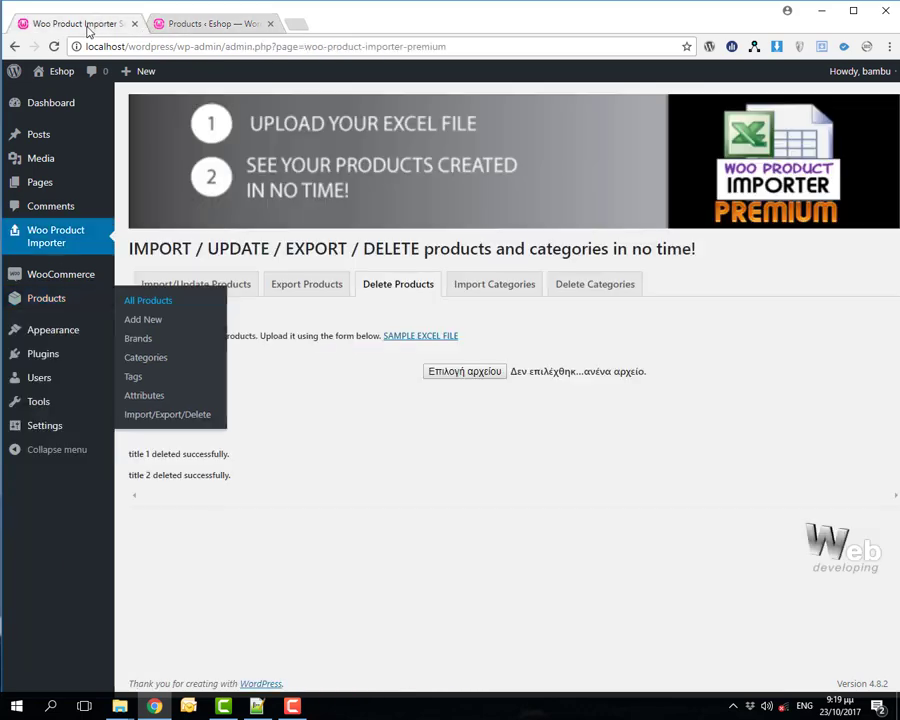
click(497, 287)
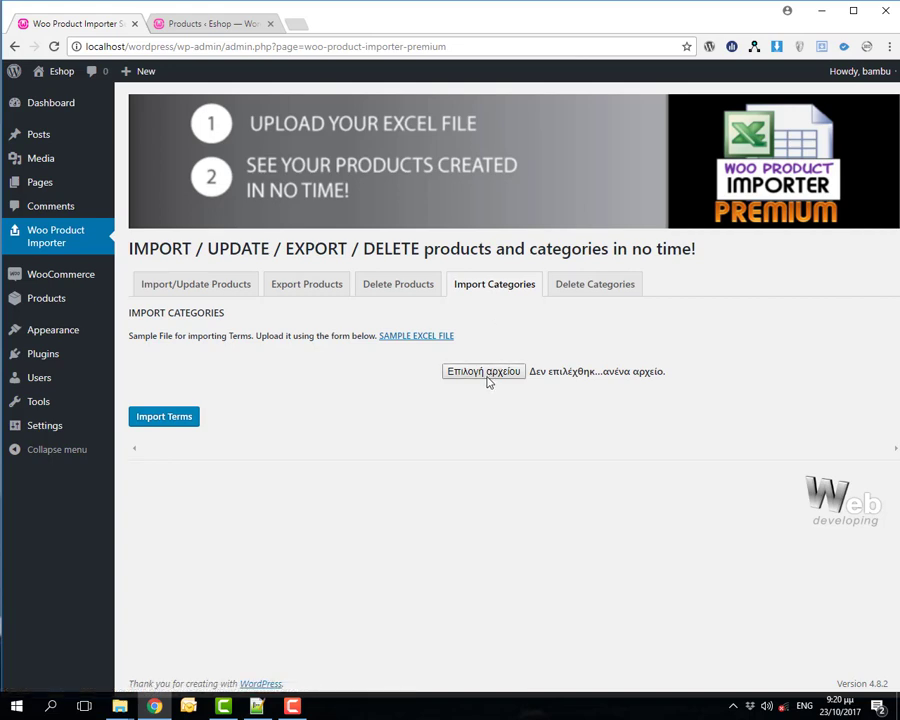
Download the sample categories file import_terms.xlsx and open it
click(416, 336)
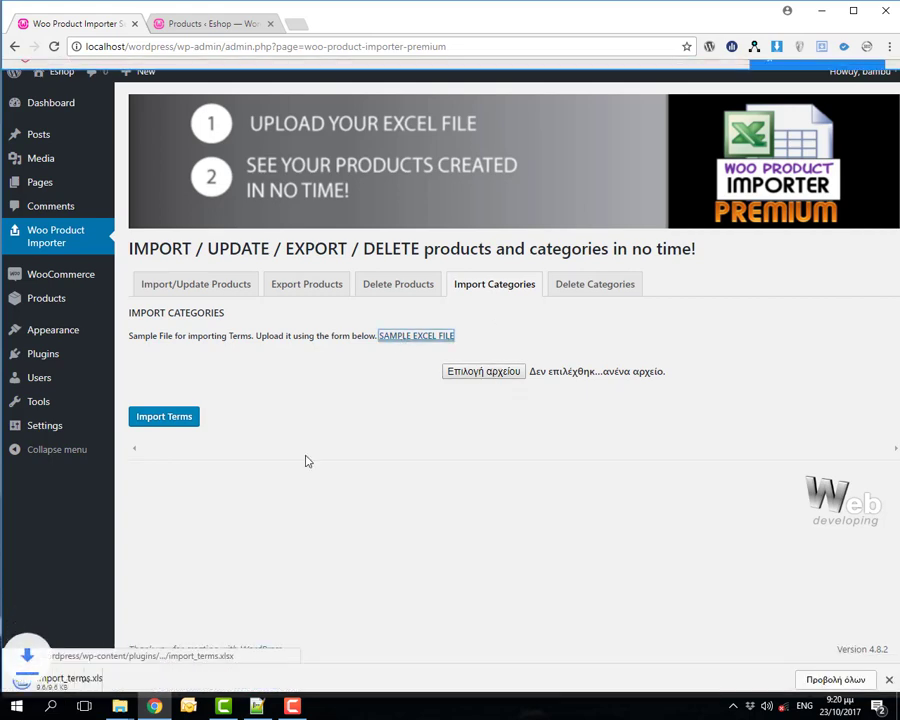
click(60, 686)
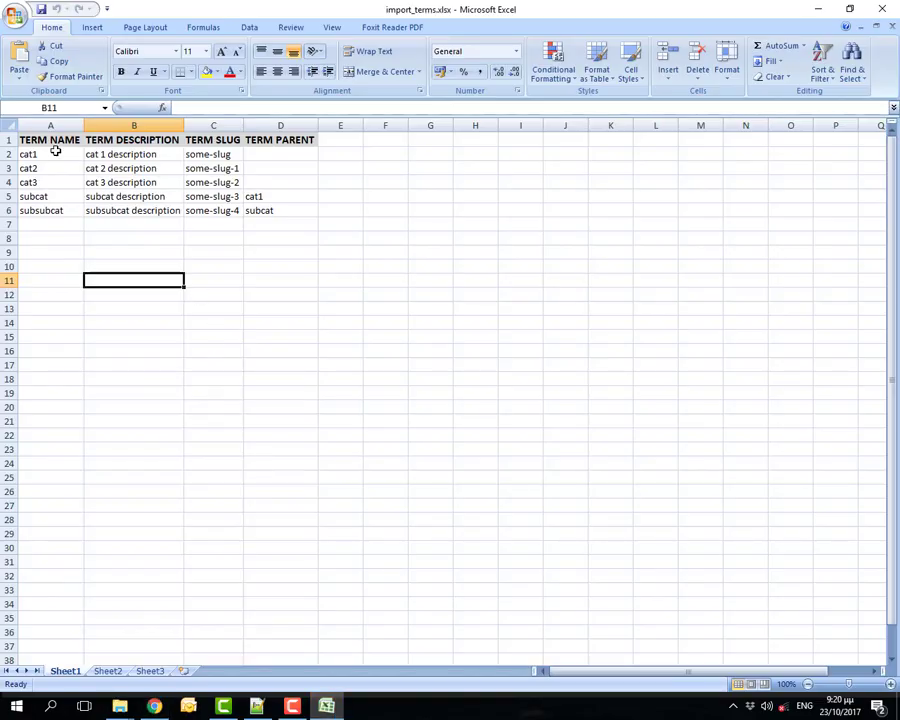
Review the cat1–cat3 rows and confirm subcat's parent is cat1 and subsubcat's parent is subcat
click(40, 156)
click(40, 184)
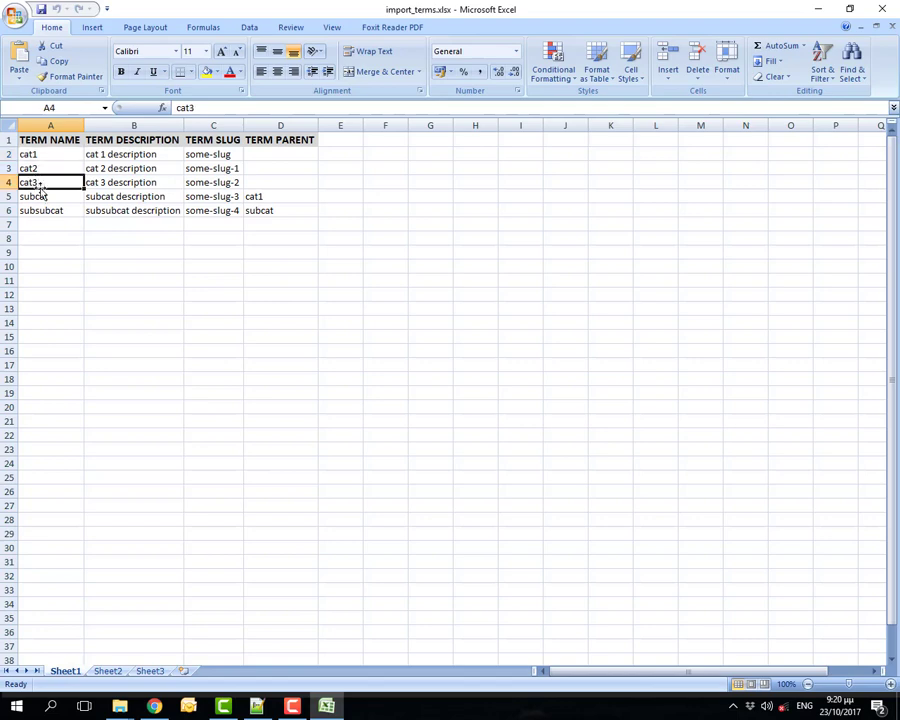
click(42, 170)
click(48, 198)
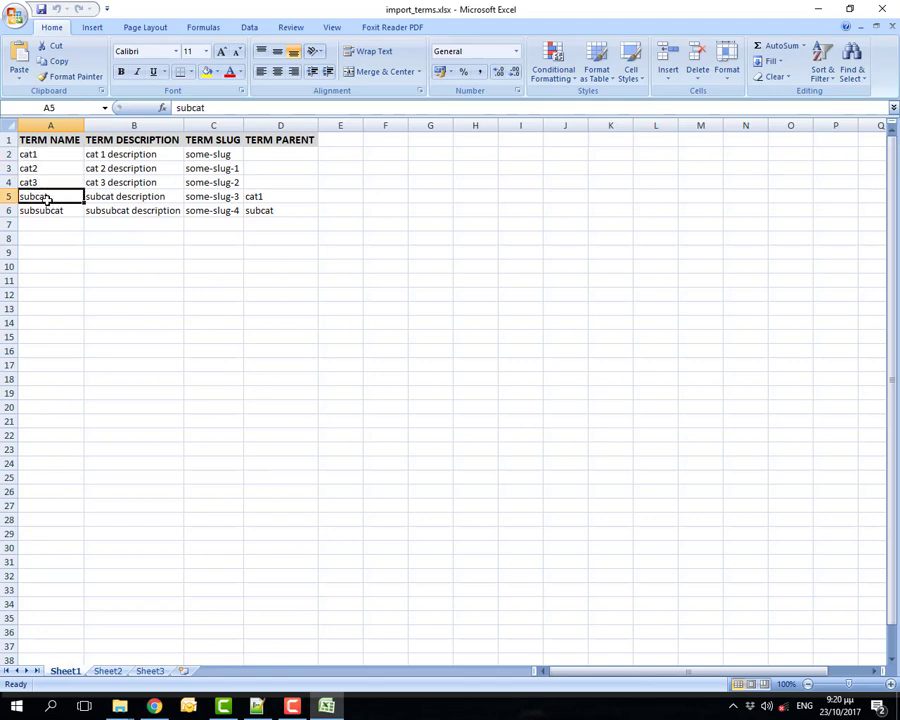
click(274, 198)
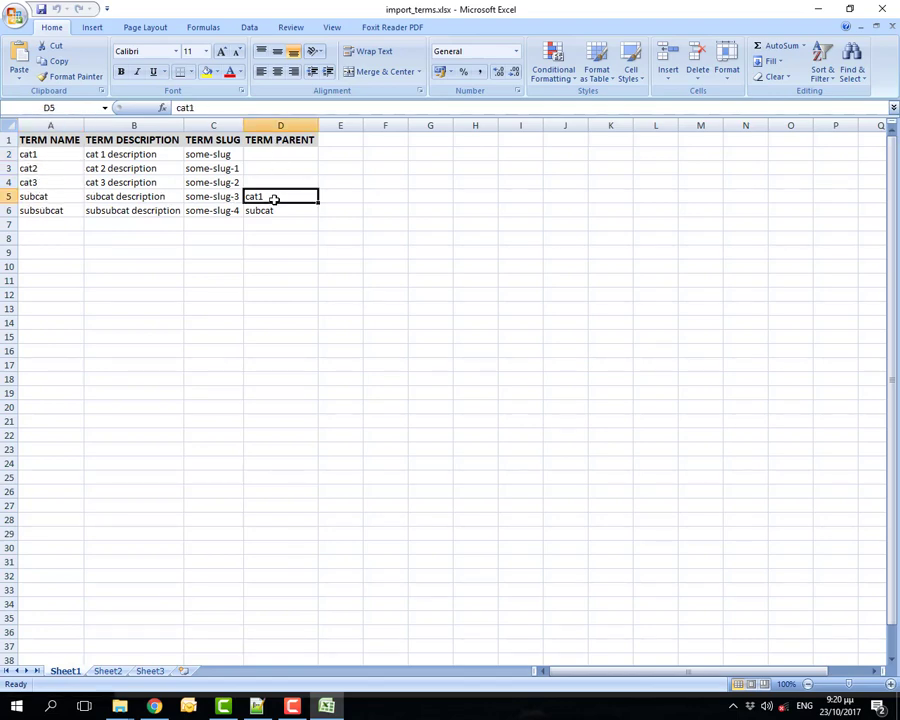
click(47, 212)
click(288, 212)
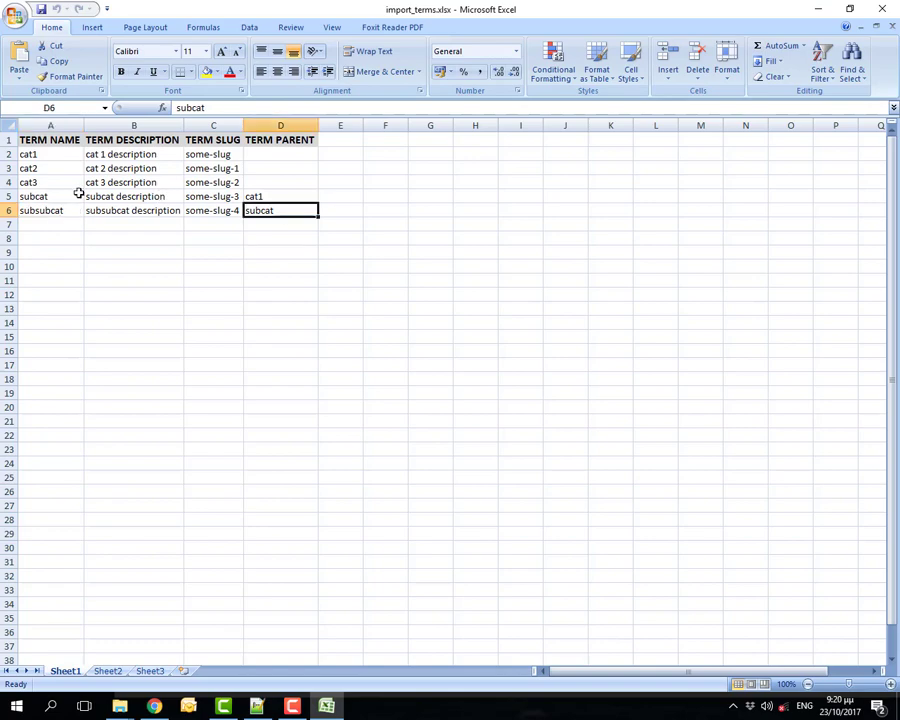
click(475, 238)
Close Excel and import the categories from import_terms.xlsx with Import Terms
click(892, 8)
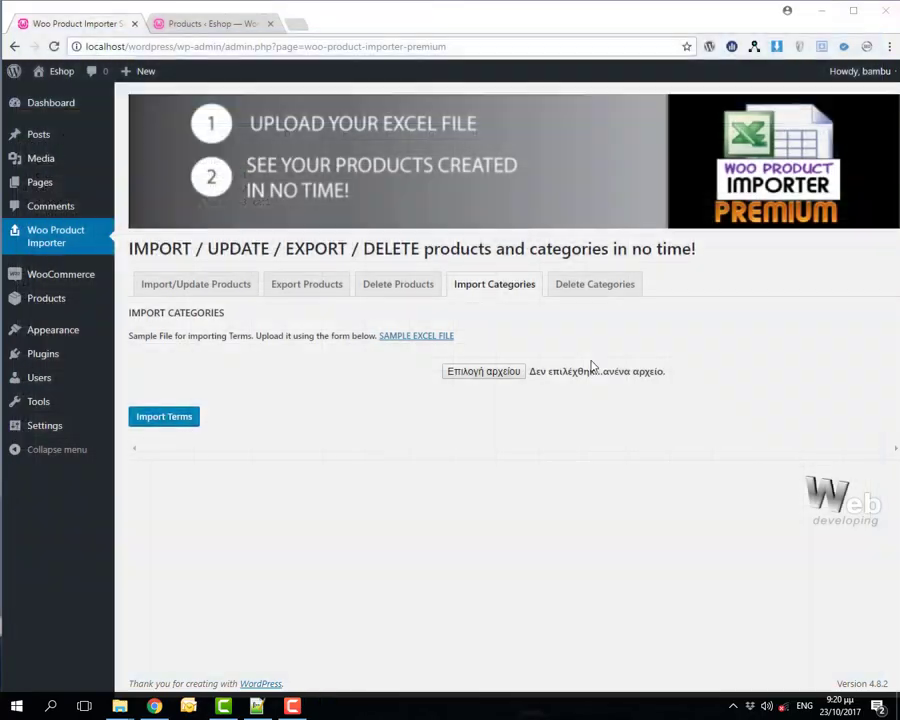
click(478, 375)
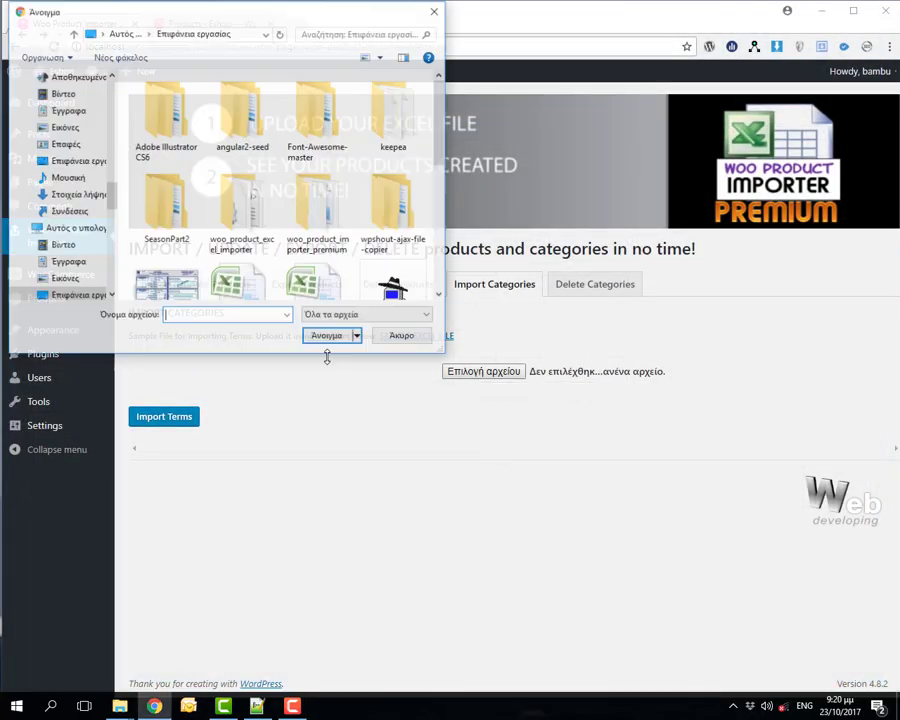
scroll(290, 228, down, 5)
scroll(290, 228, up, 2)
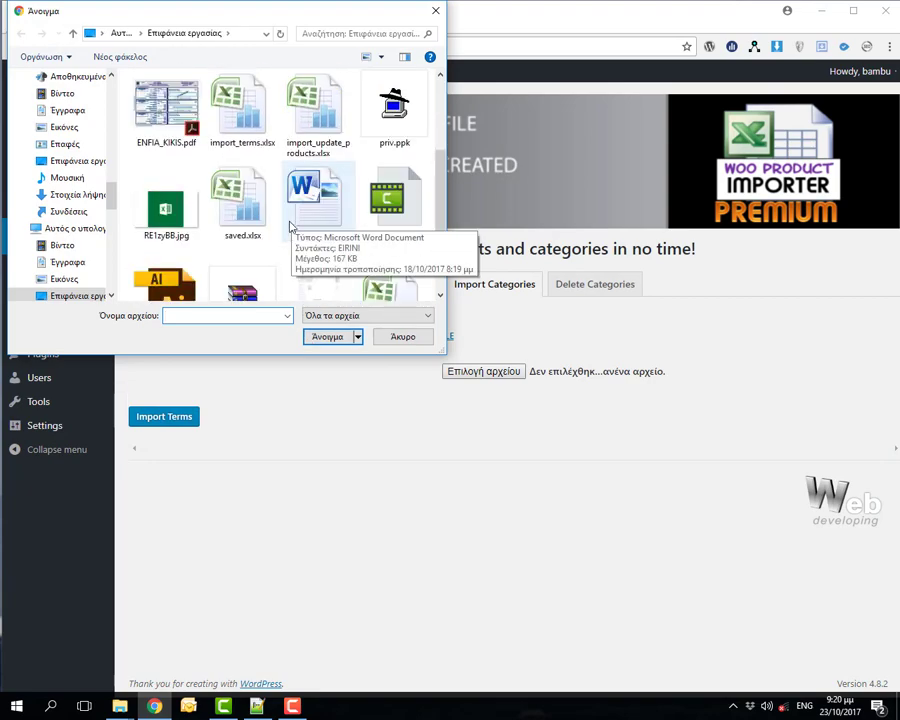
double_click(240, 108)
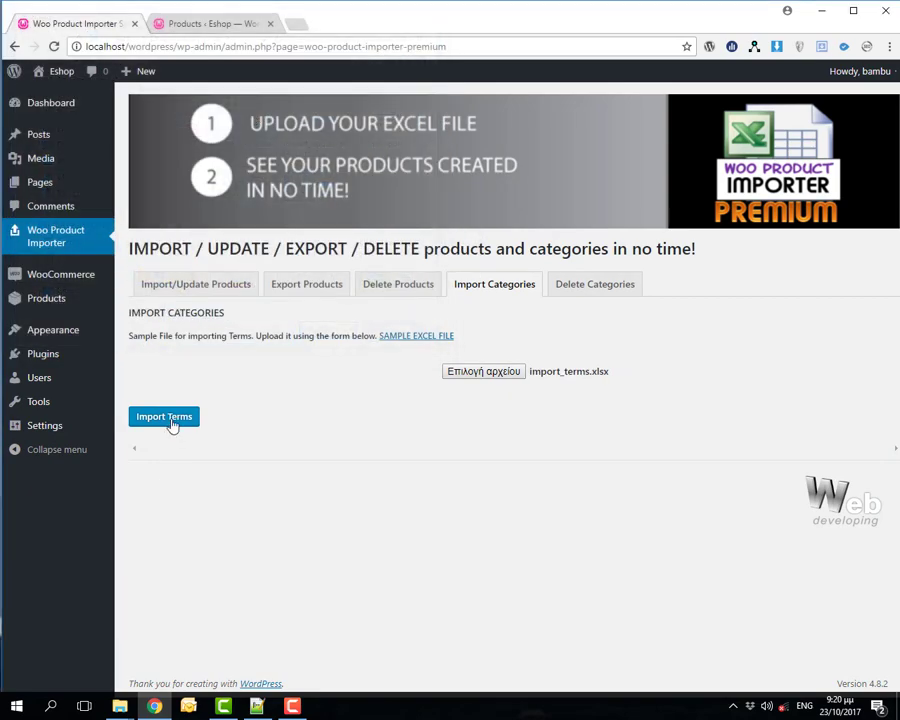
click(172, 425)
click(503, 119)
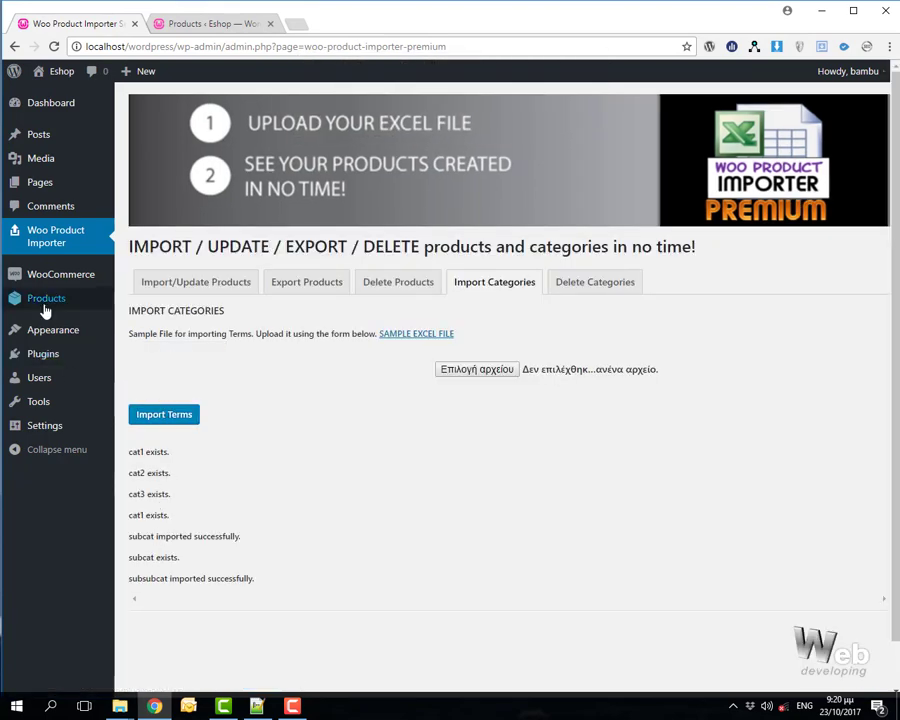
Check Product categories in a new tab, then return to the import results
mouse_move(44, 311)
right_click(133, 366)
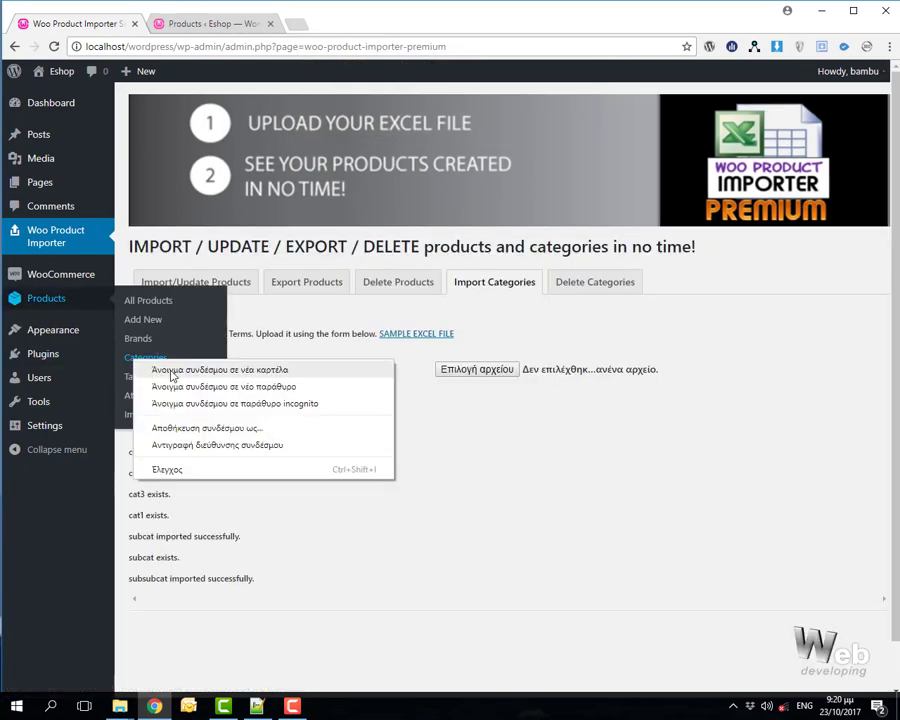
click(175, 371)
click(343, 24)
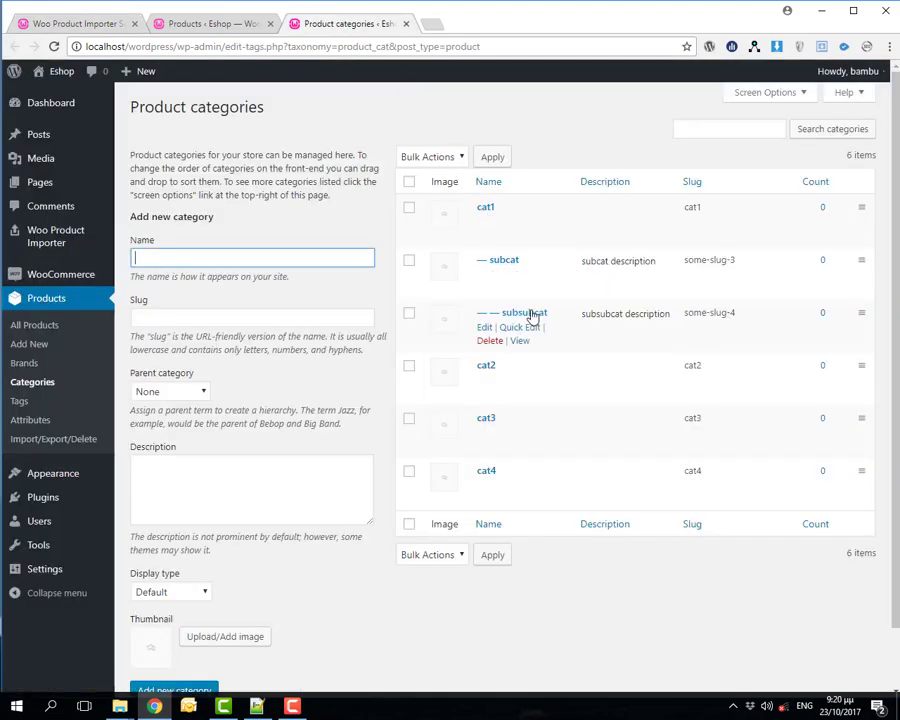
click(96, 28)
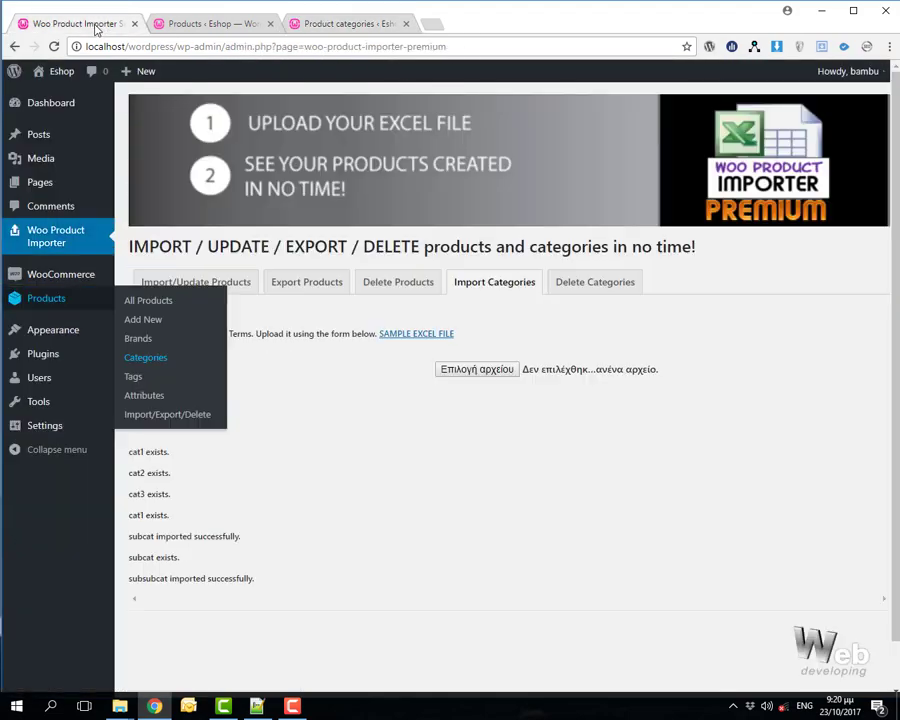
Under Delete Categories, choose import_terms.xlsx and confirm Delete from Excel
click(593, 285)
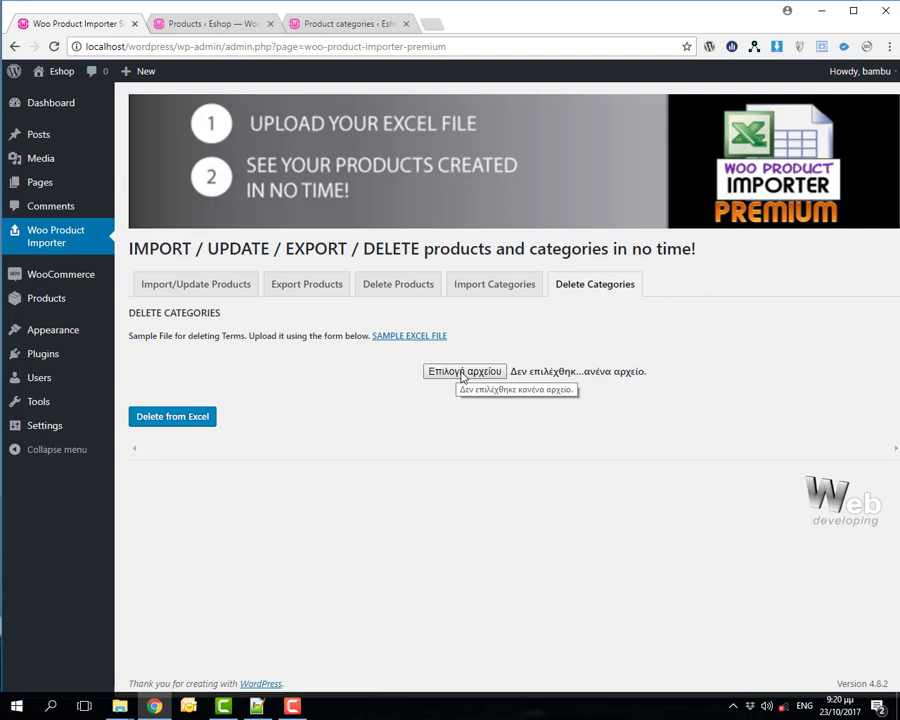
click(462, 372)
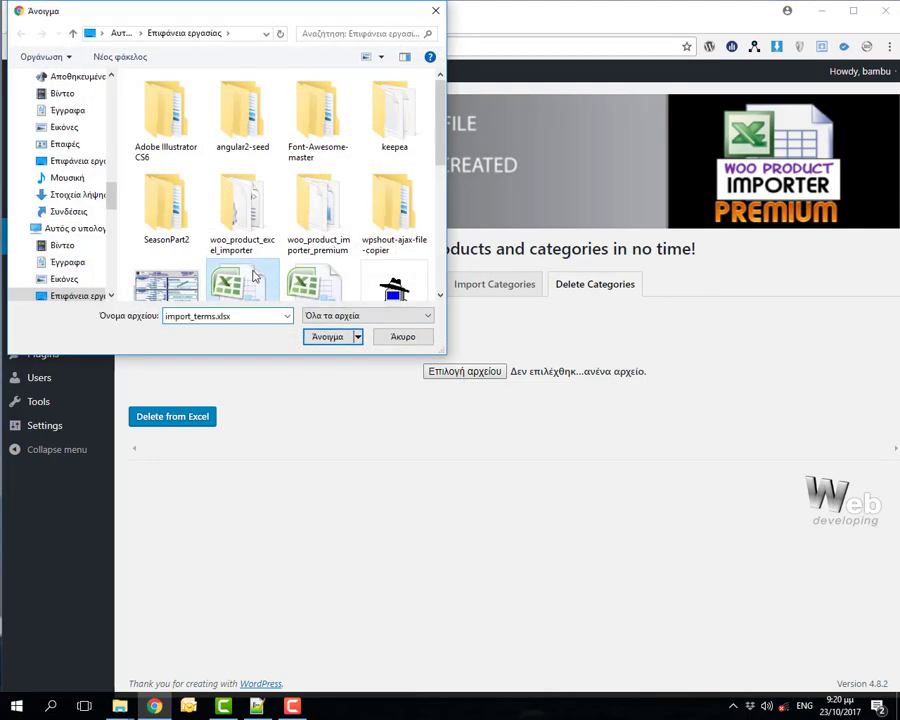
click(253, 277)
click(330, 337)
click(182, 418)
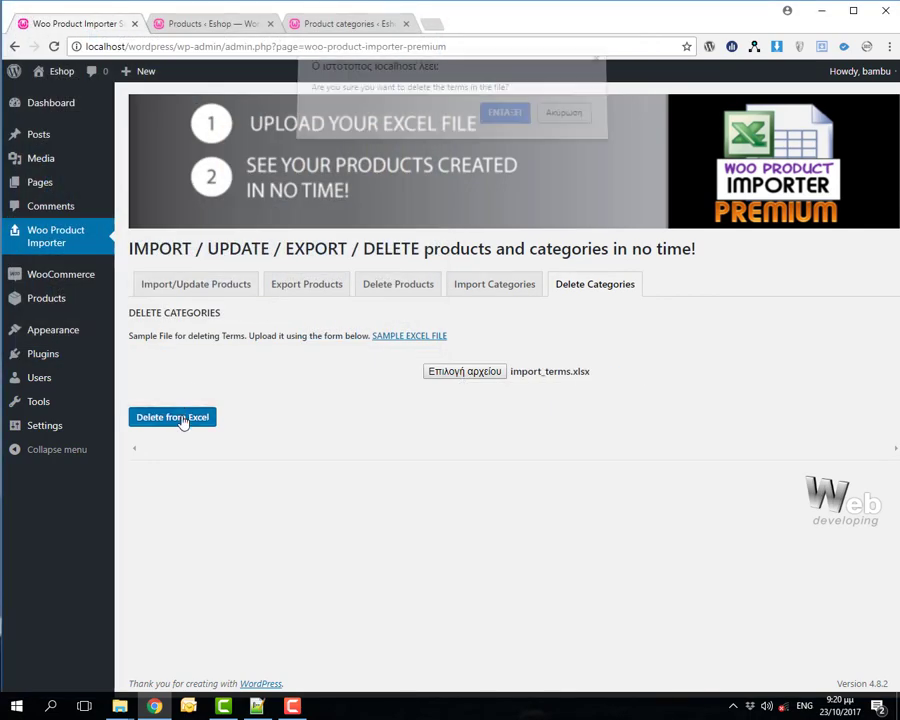
click(506, 114)
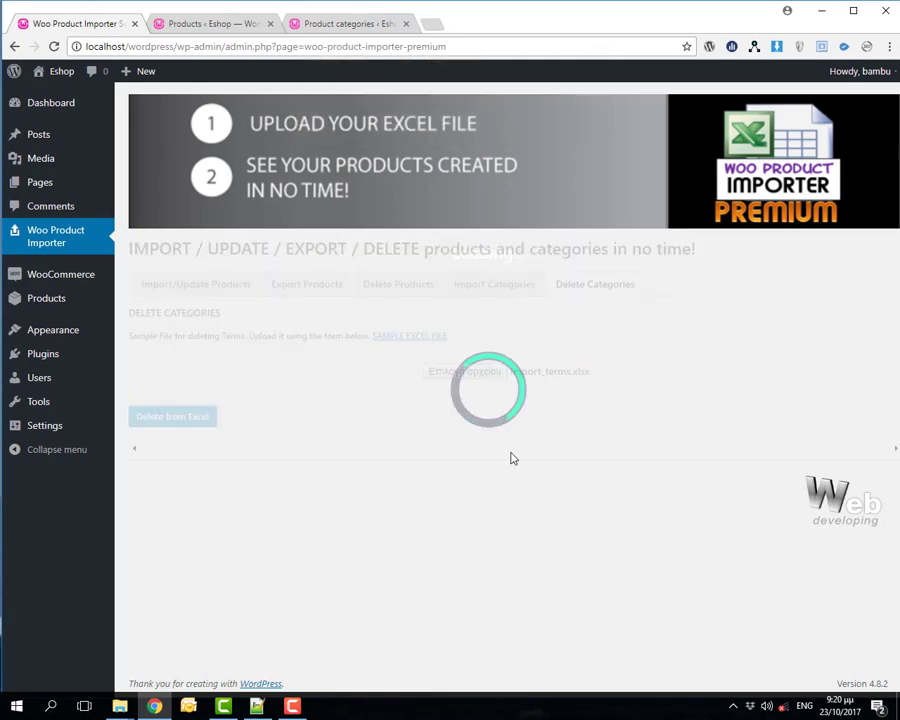
Refresh Product categories to confirm only cat4 remains, then view the deletion results
click(335, 24)
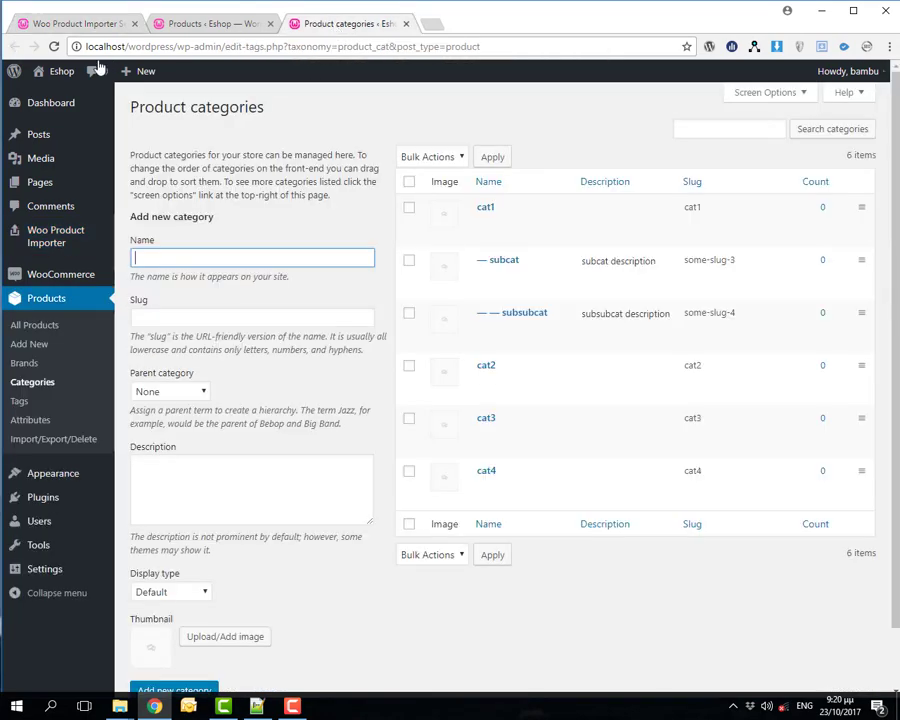
key(F5)
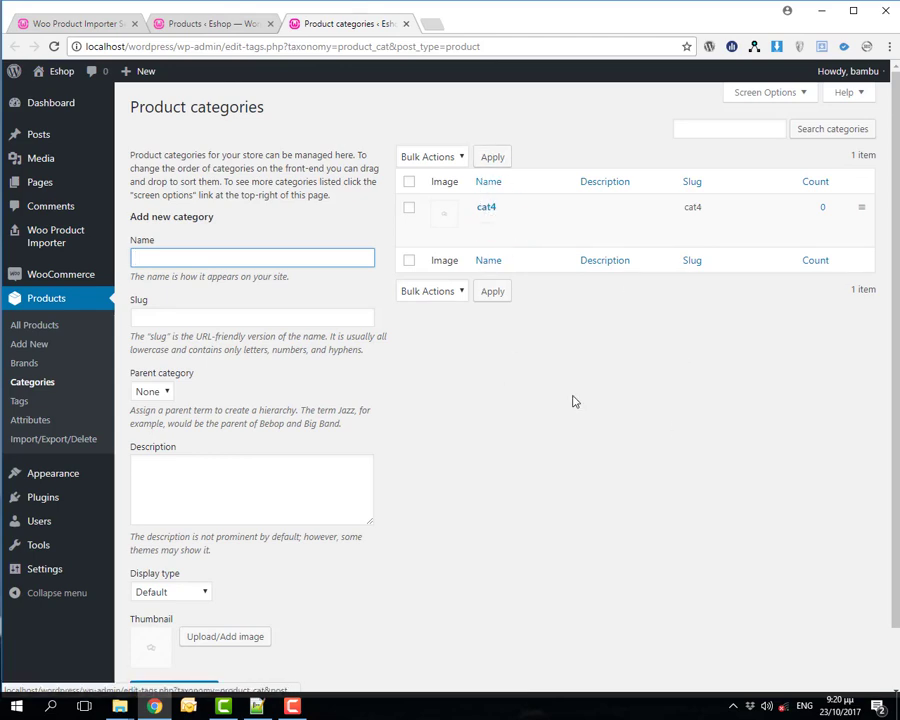
click(83, 28)
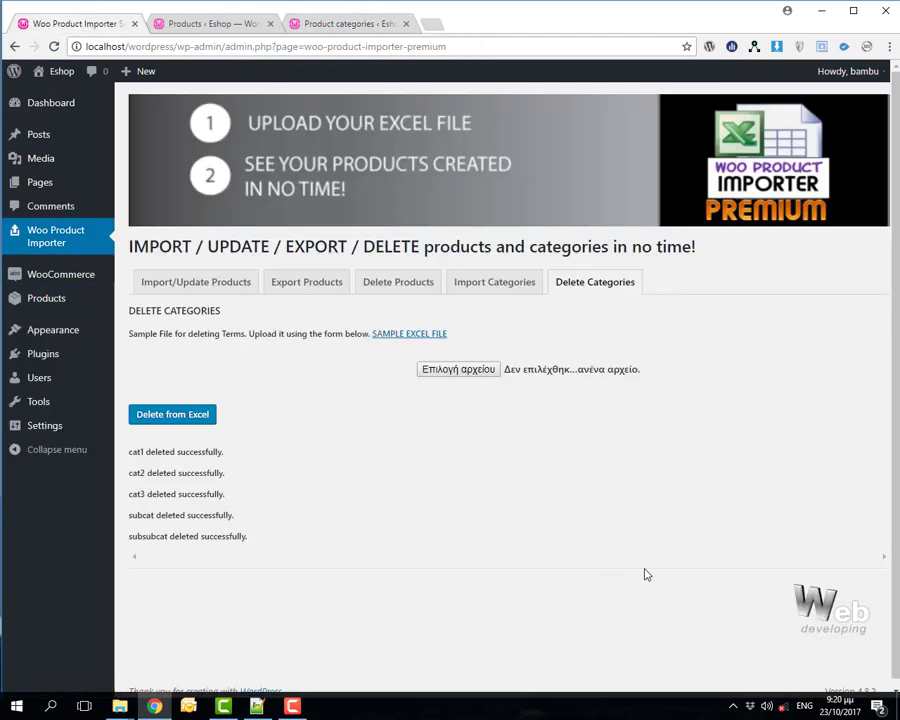
scroll(645, 574, down, 1)
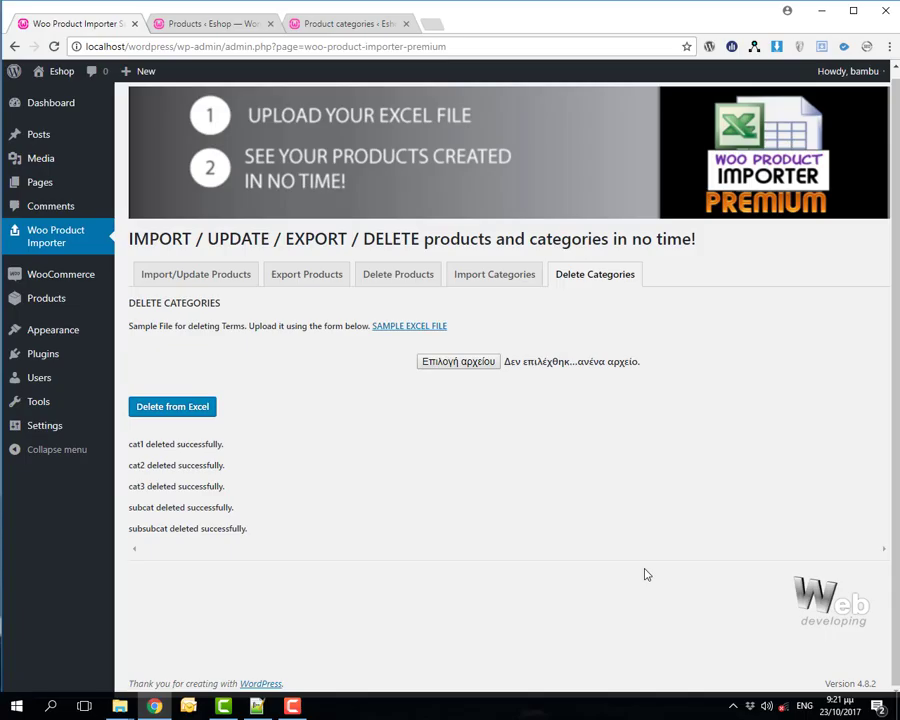